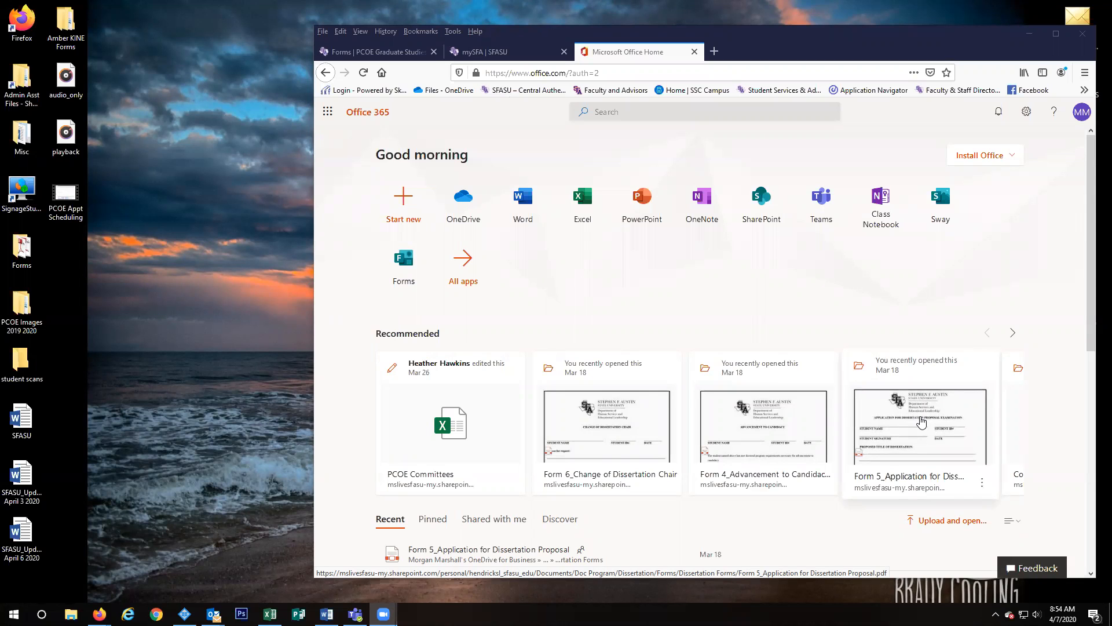
Step: Open the Form 5_Application for Dissertation Proposal PDF from Office 365's recommended files
left_click(922, 422)
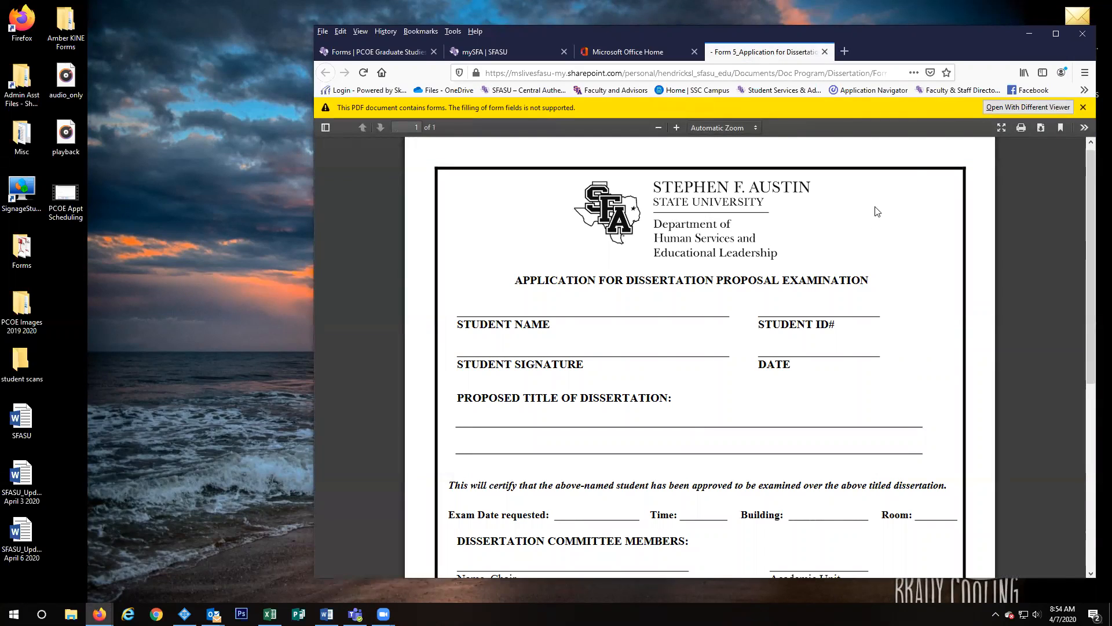
Step: Download Form 5_Application for Dissertation Proposal.pdf in Firefox and show it in the downloads list
left_click(1041, 129)
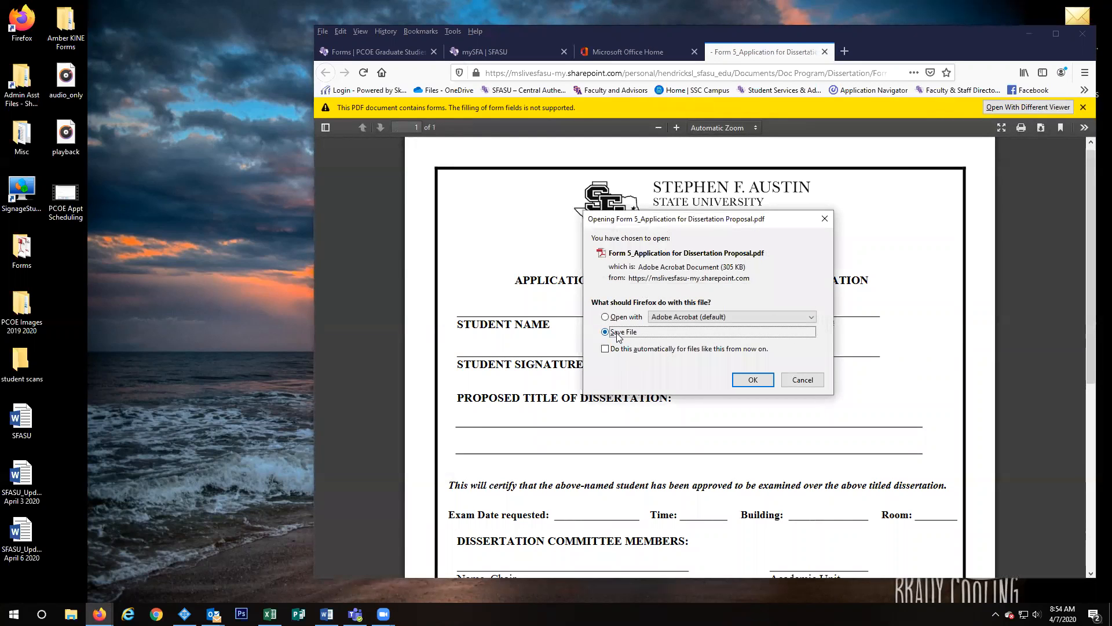
left_click(753, 380)
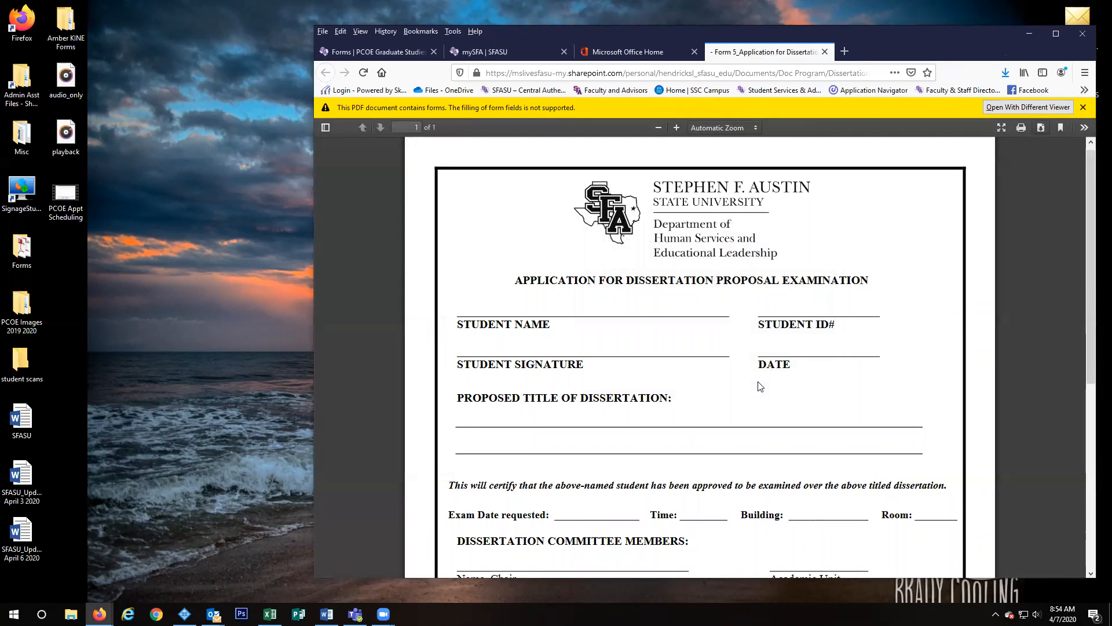
left_click(1008, 72)
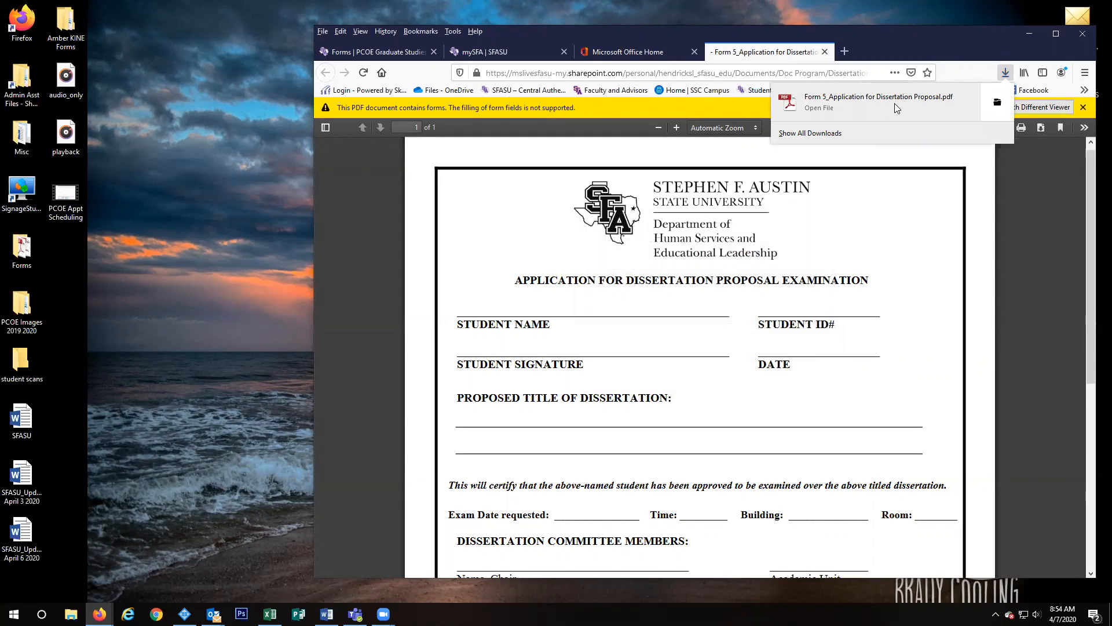
Step: Open the downloaded Form 5 PDF from the Downloads folder with Adobe Acrobat Reader DC
left_click(995, 107)
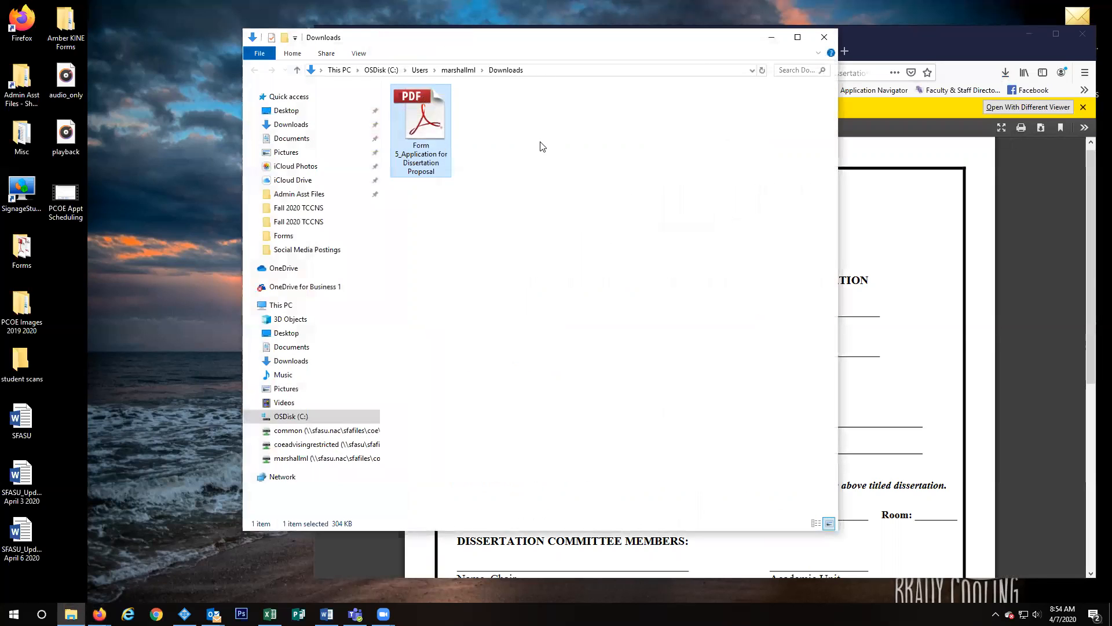
right_click(424, 129)
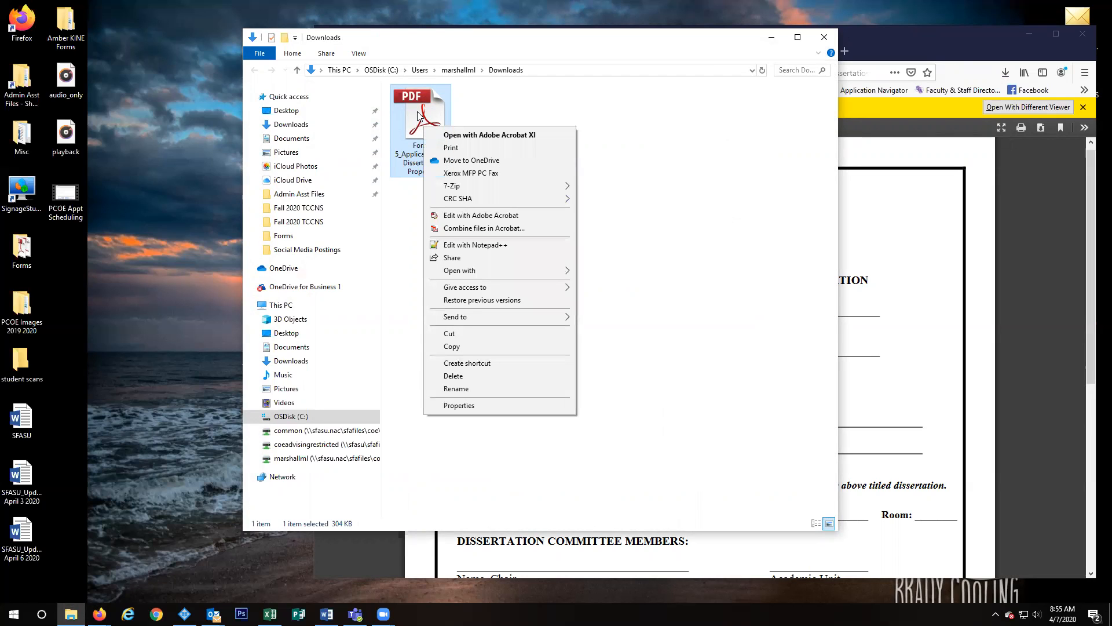
mouse_move(500, 271)
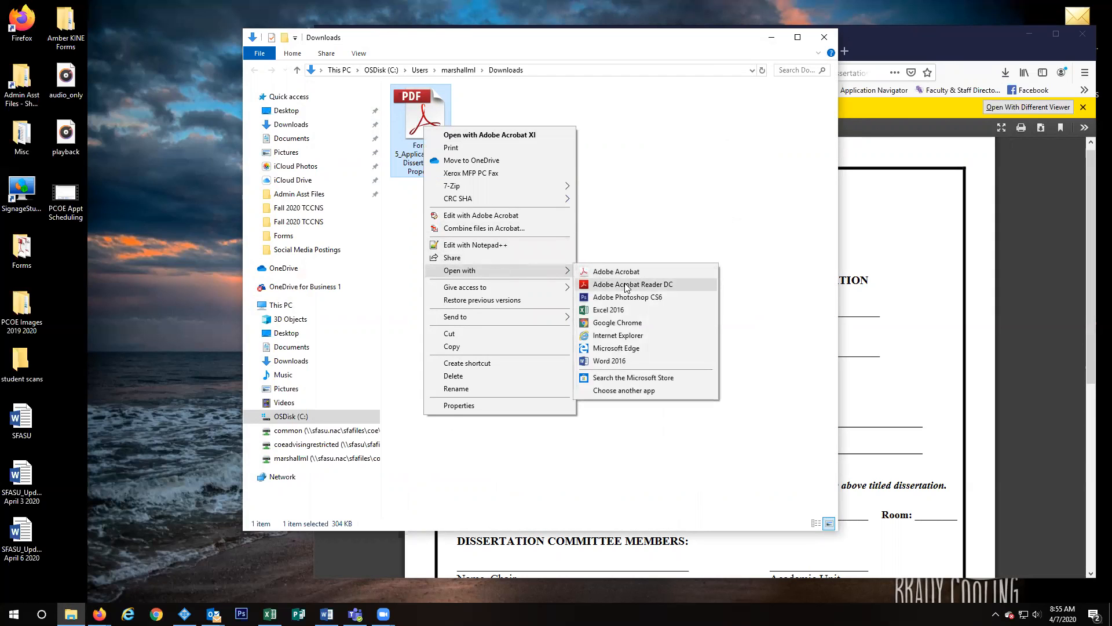
left_click(692, 282)
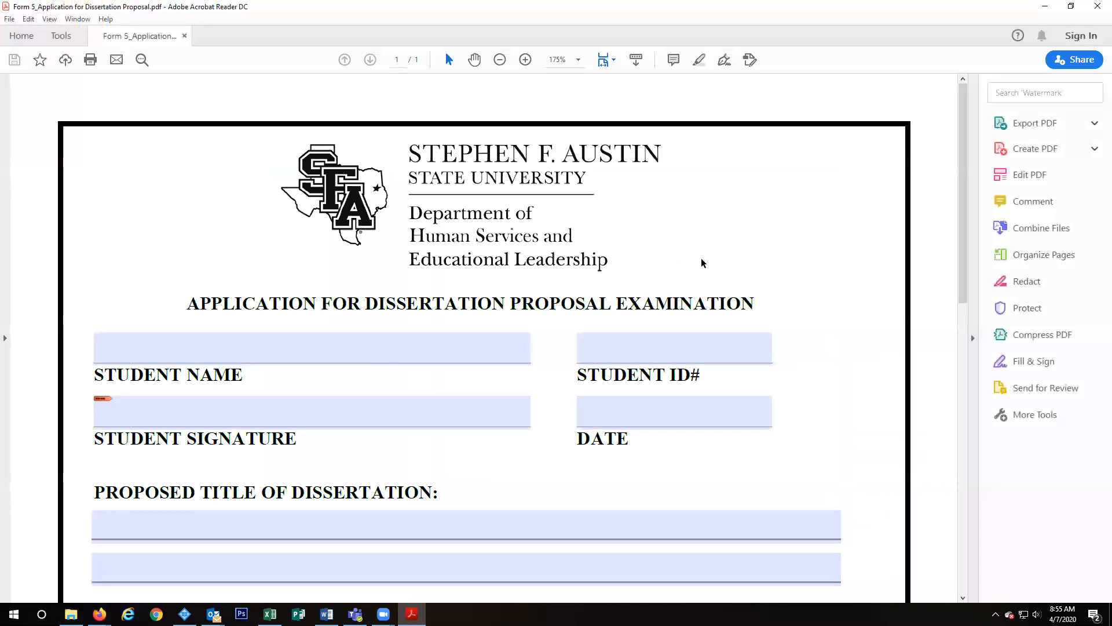
left_click_drag(962, 110, 956, 407)
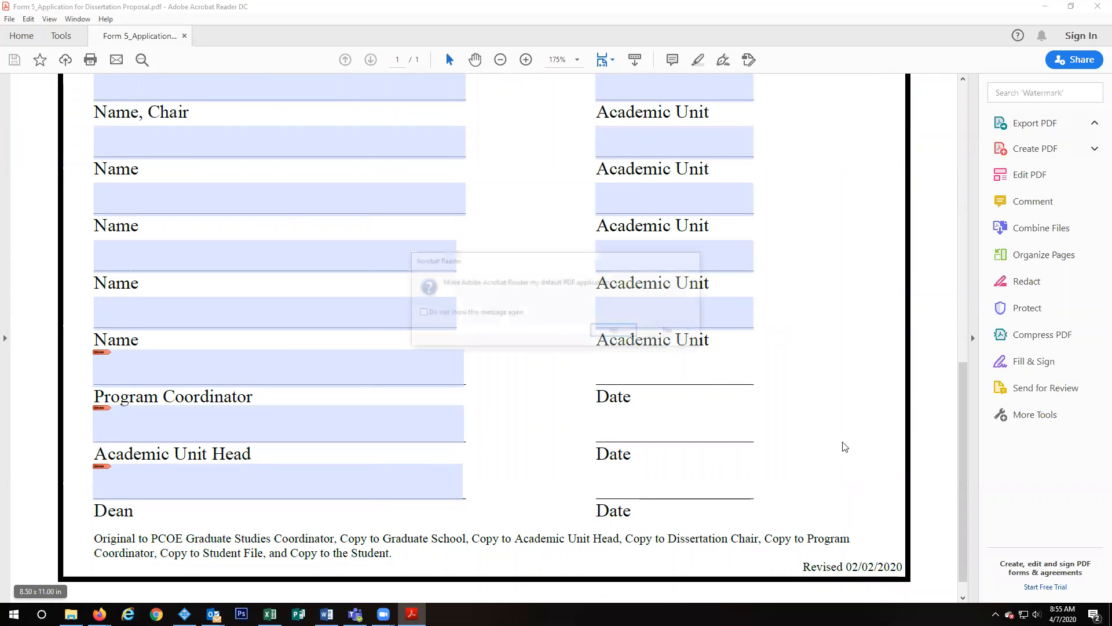
left_click(669, 332)
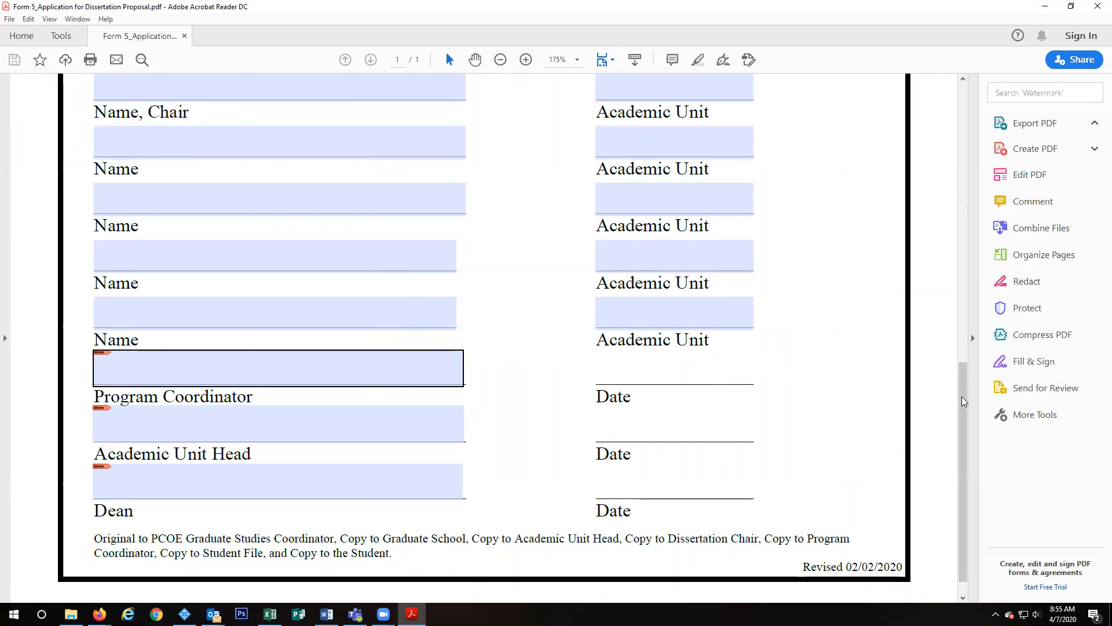
left_click_drag(964, 401, 949, 111)
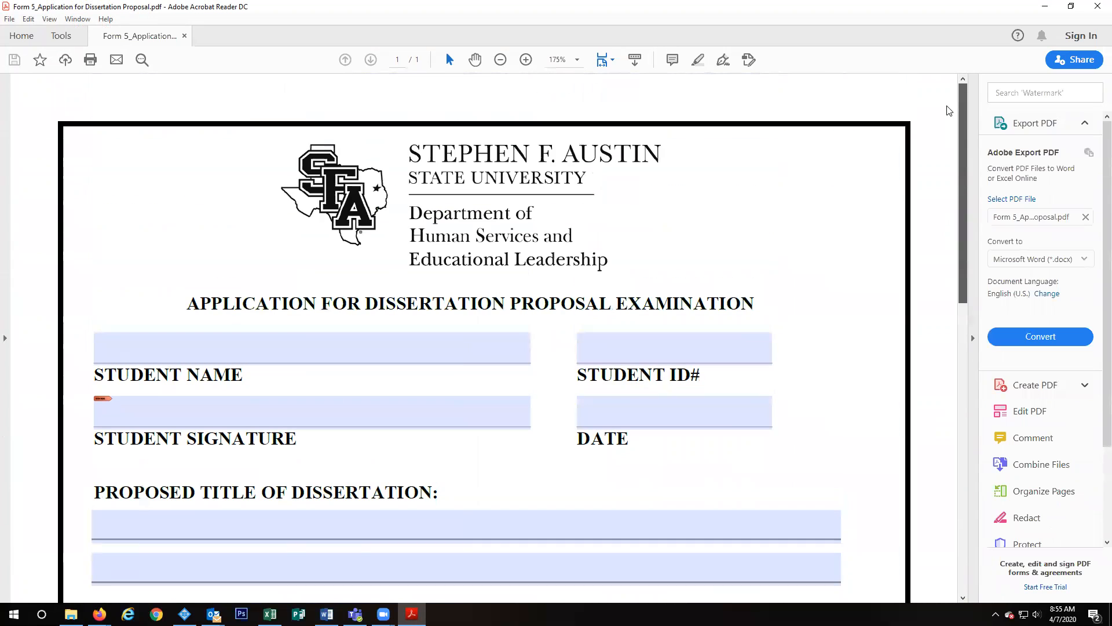
left_click(388, 350)
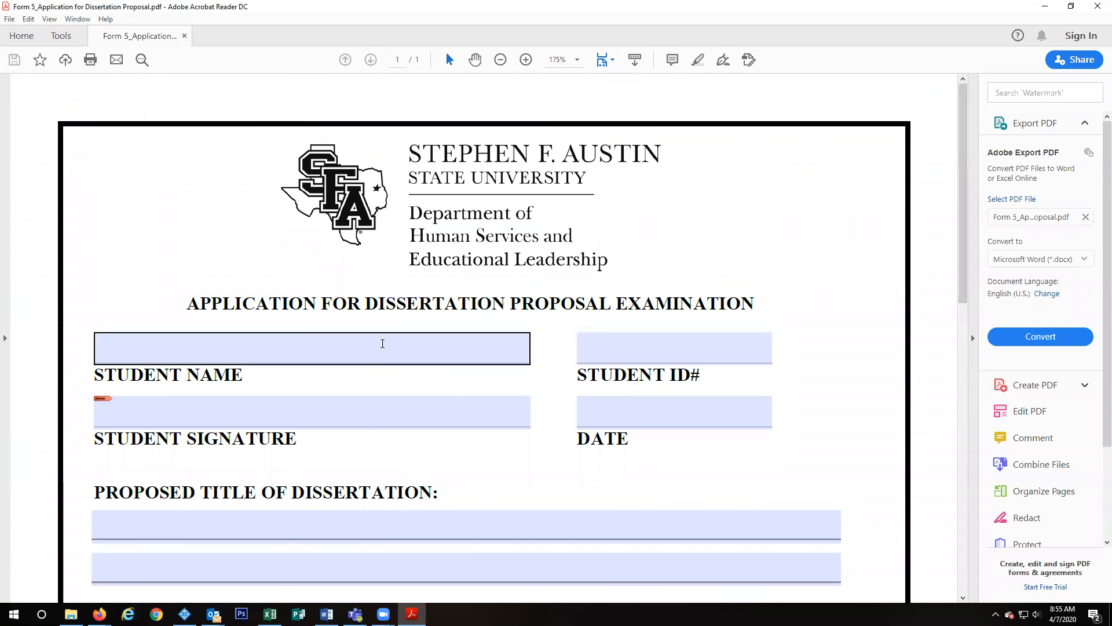
Step: Enter the student's full name, student ID number, date 4/7/2020 and title 'Include title here'
left_click(377, 350)
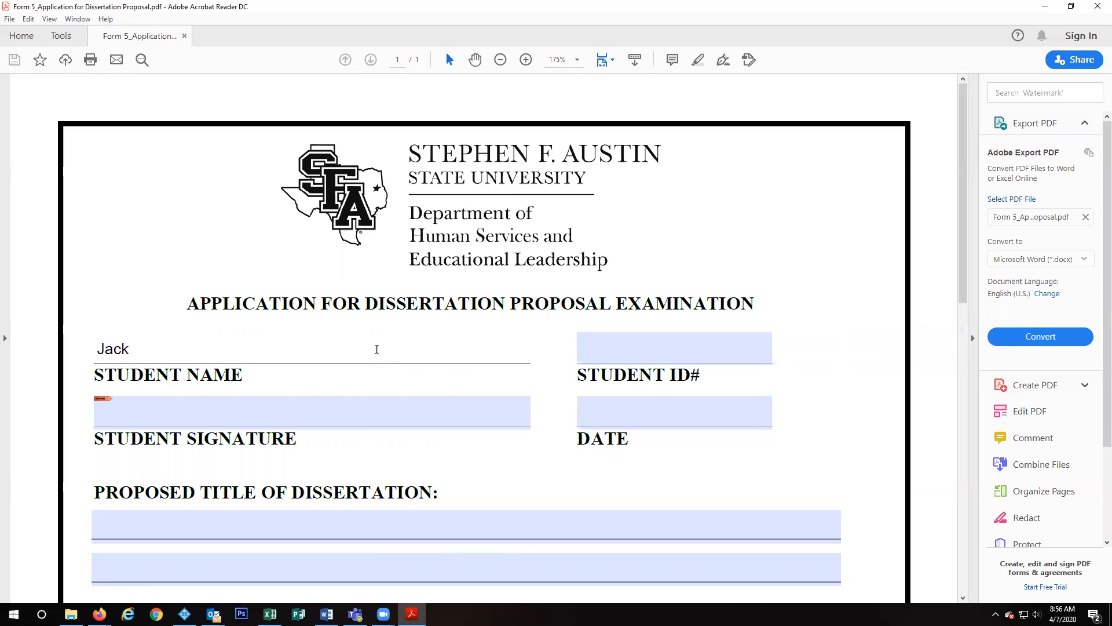
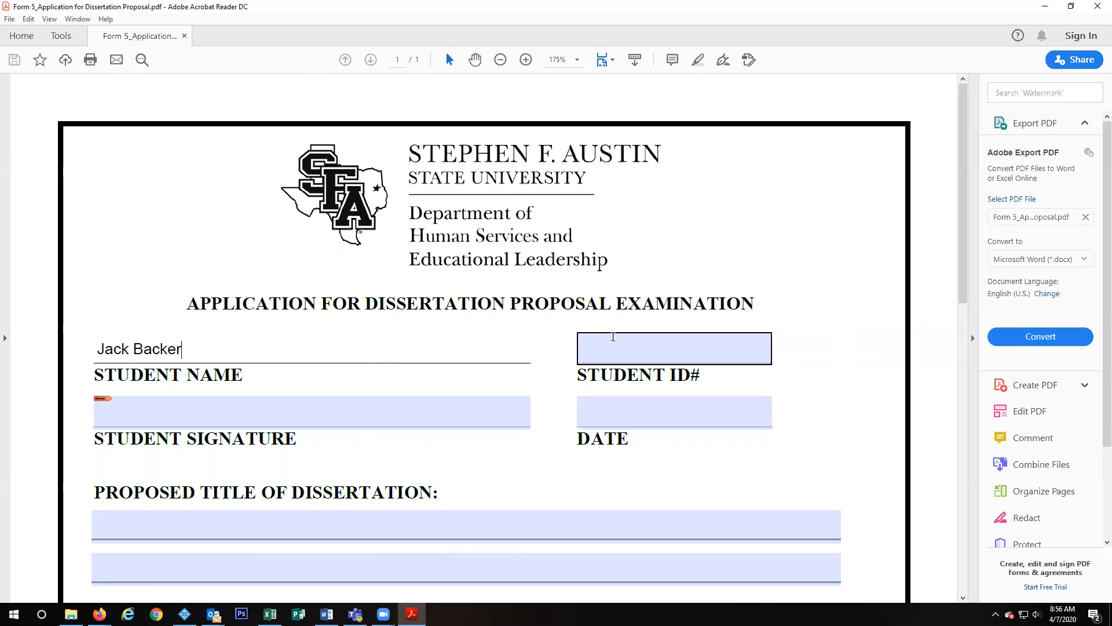
left_click(623, 346)
type("12345678")
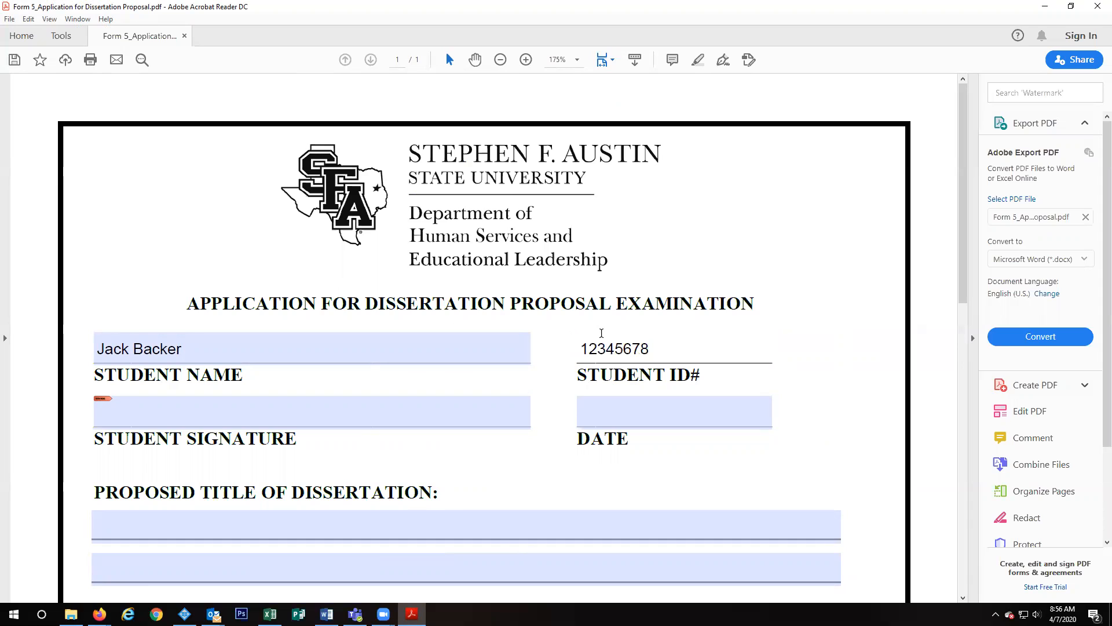
left_click(649, 401)
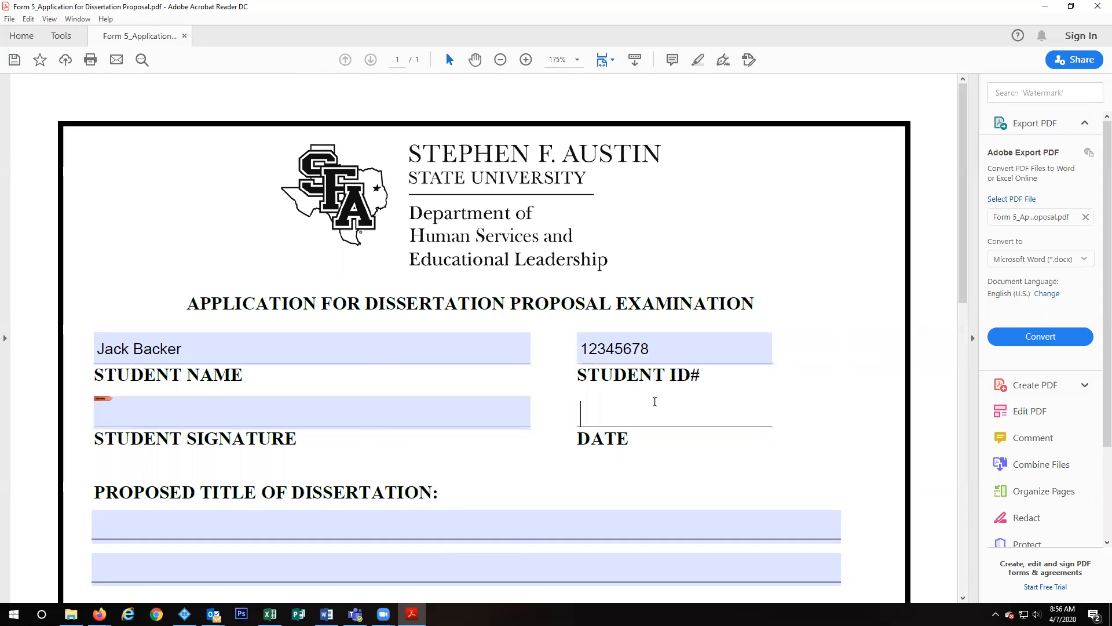
type("4/7/2020")
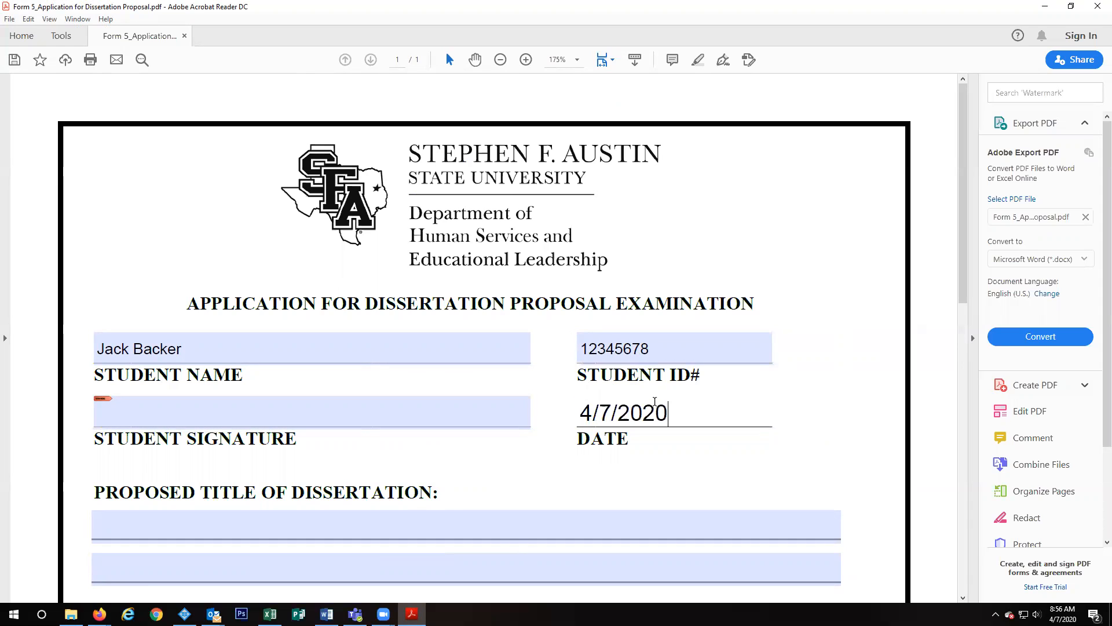
left_click(585, 523)
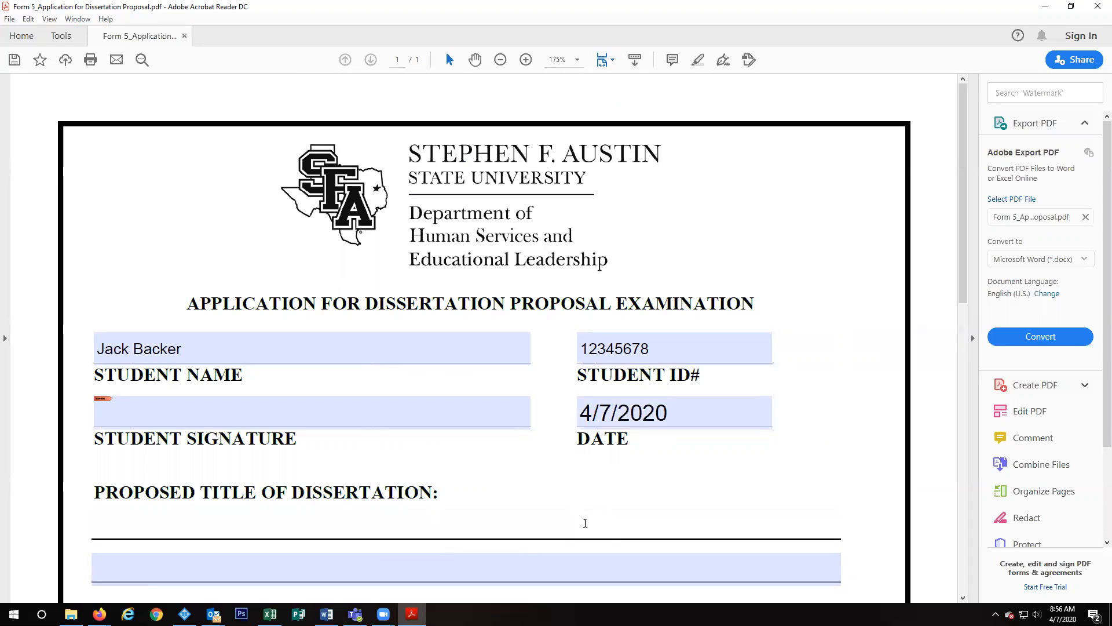
type("Include title here")
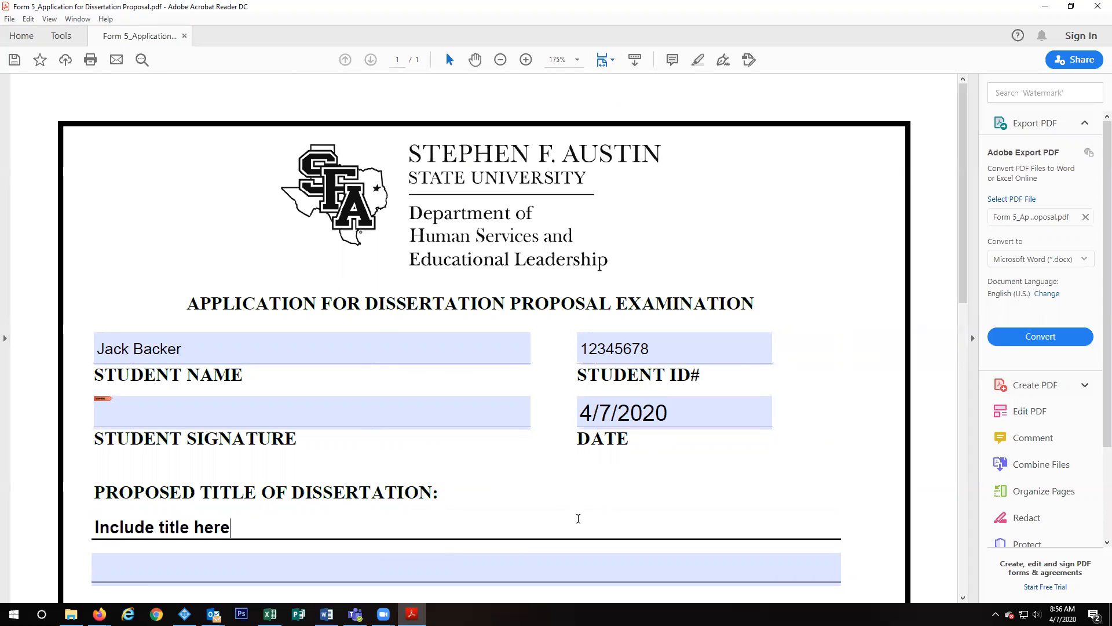
scroll(494, 462, "down", 2)
Step: Enter exam date 1/2/33, time 12:00, building Mckibben and room 118
scroll(484, 447, "down", 1)
left_click(343, 509)
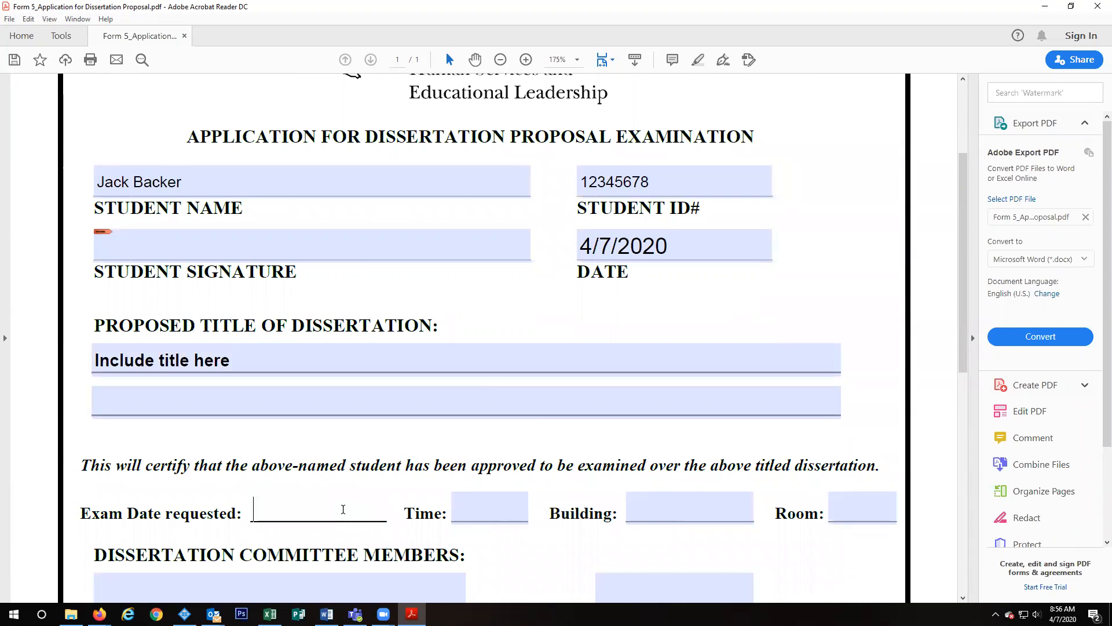
type("1/2/33")
key("Tab")
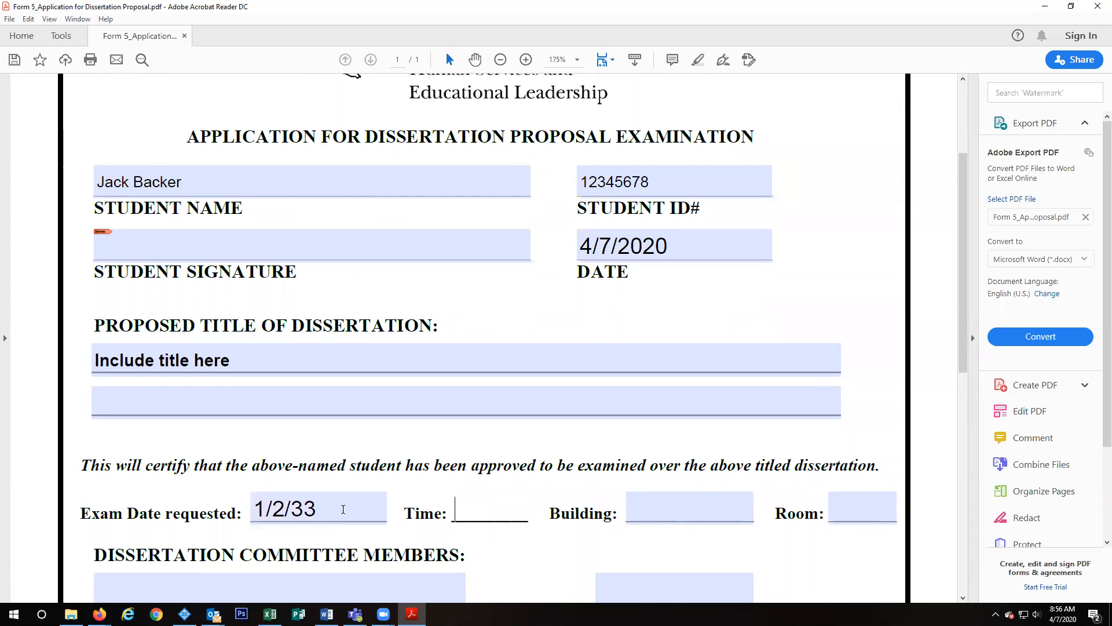
type("12:00")
key("Tab")
type("Mckiiben")
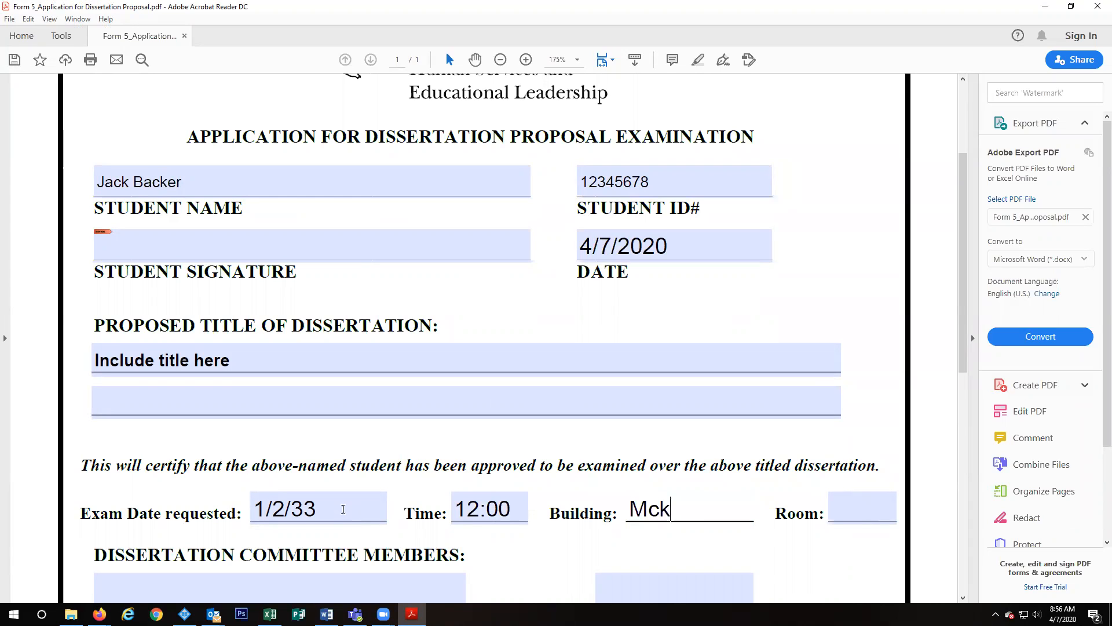
key("BackSpace")
key("BackSpace")
key("BackSpace")
key("BackSpace")
type("bben")
key("Tab")
type("118")
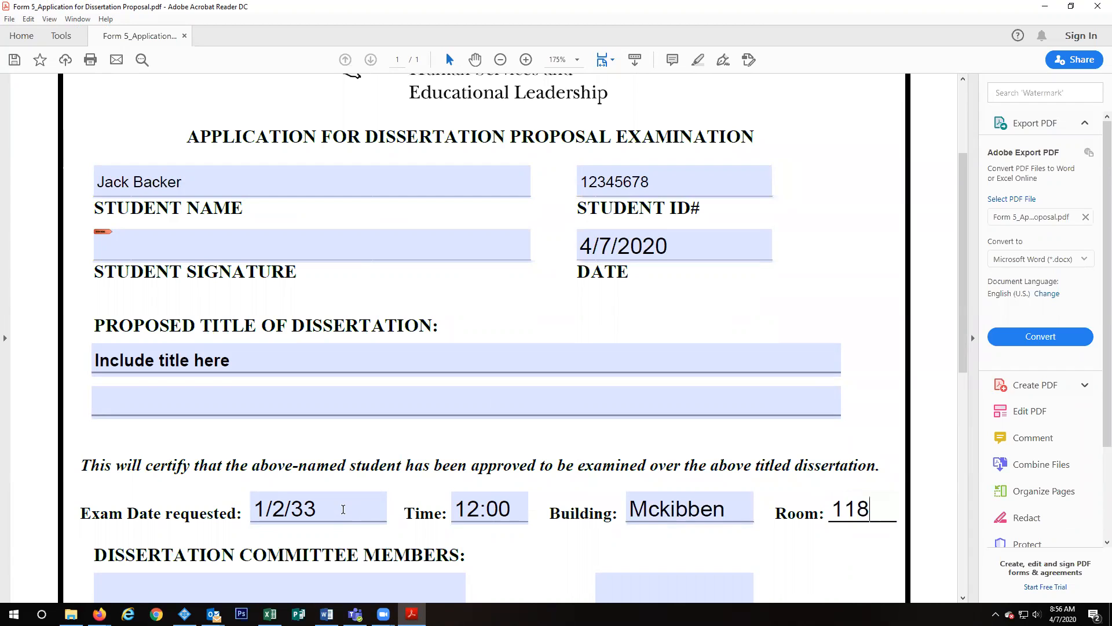
Step: Move through the committee Name fields for the Chair and further members
scroll(362, 479, "down", 3)
left_click(360, 509)
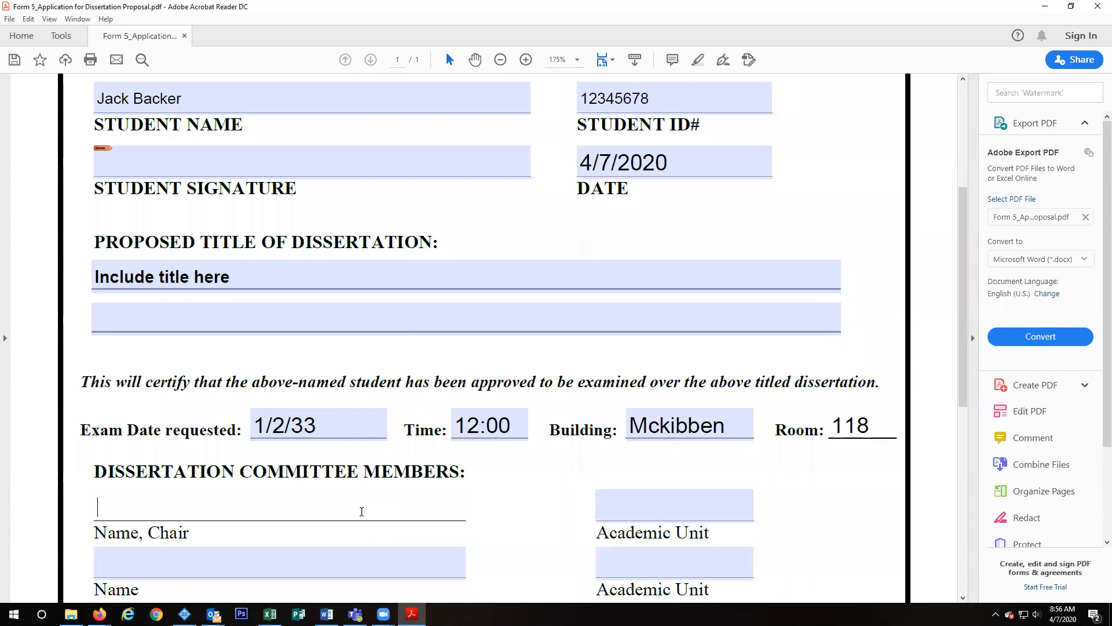
left_click(345, 553)
scroll(344, 555, "down", 1)
scroll(345, 554, "down", 2)
left_click(339, 530)
Step: Return to the top of the form and begin signing the Student Signature field
left_click(348, 584)
scroll(701, 503, "up", 1)
scroll(701, 503, "up", 2)
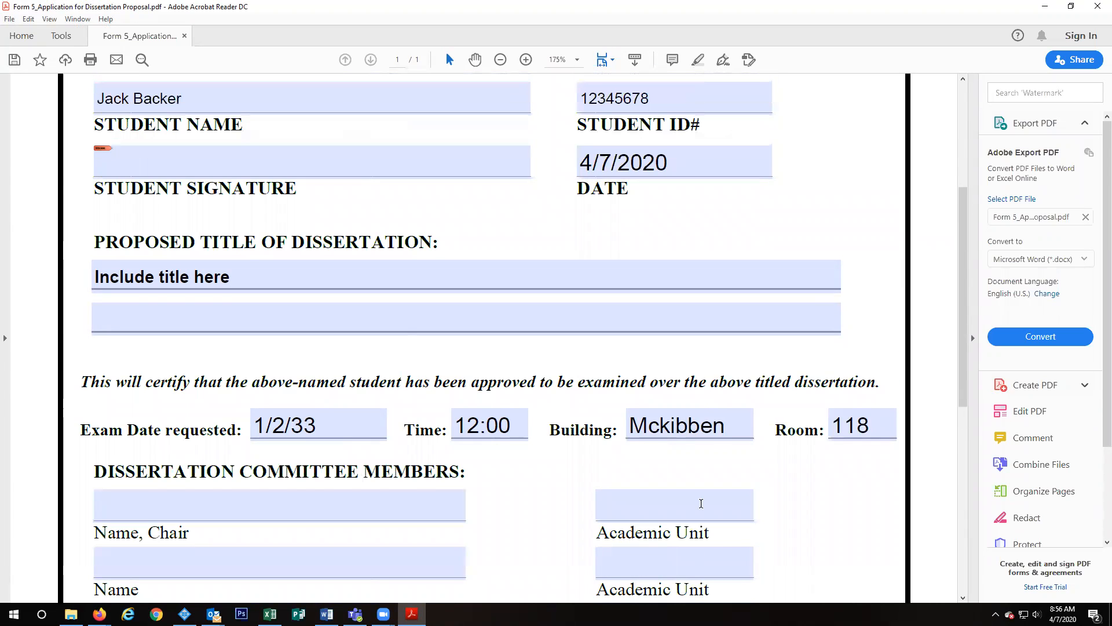
scroll(612, 459, "up", 3)
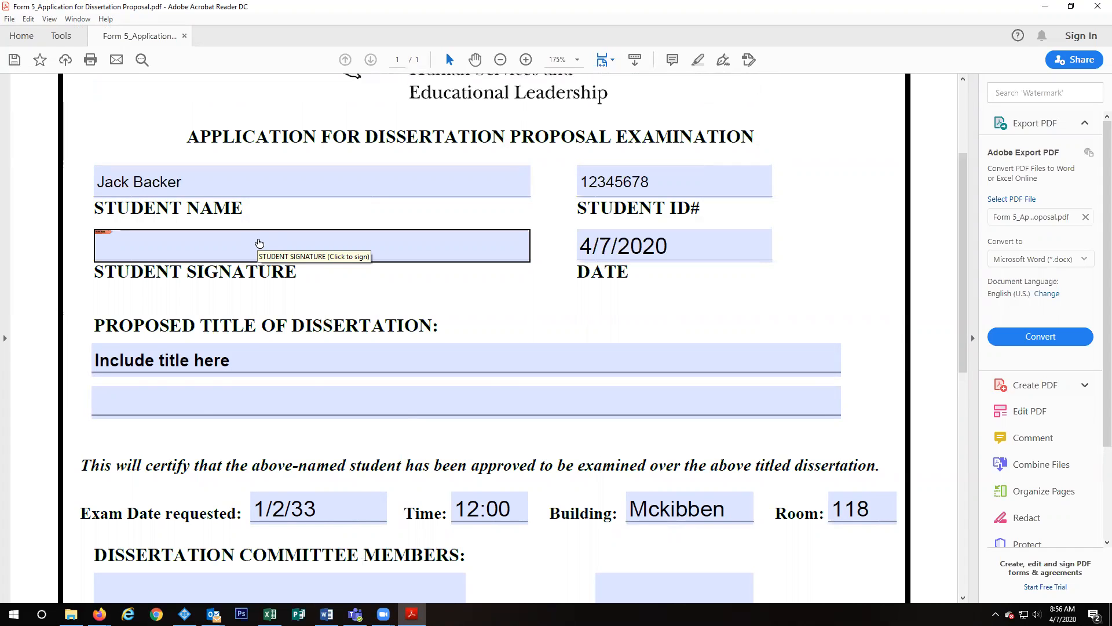
left_click(259, 243)
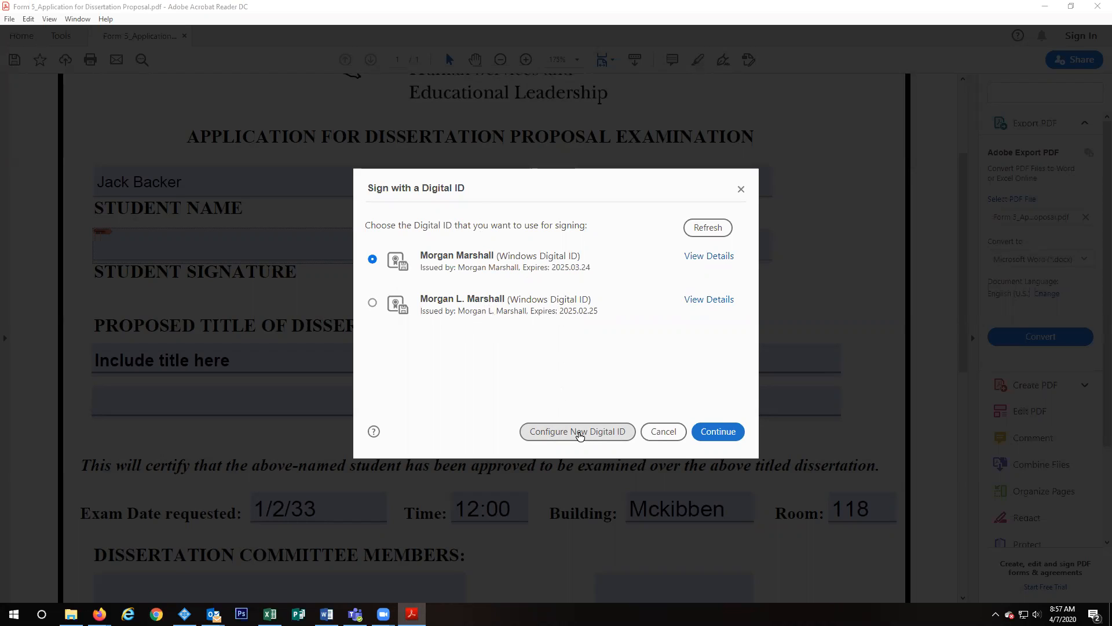
Step: Choose to create a new self-signed digital ID stored in the Windows Certificate Store
left_click(579, 432)
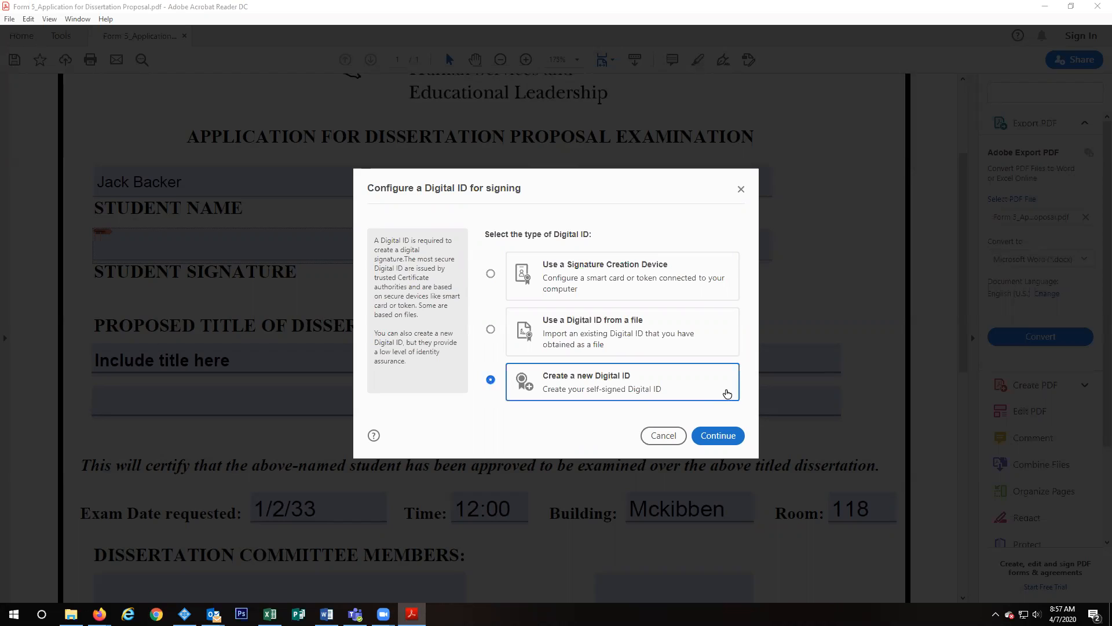
left_click(723, 436)
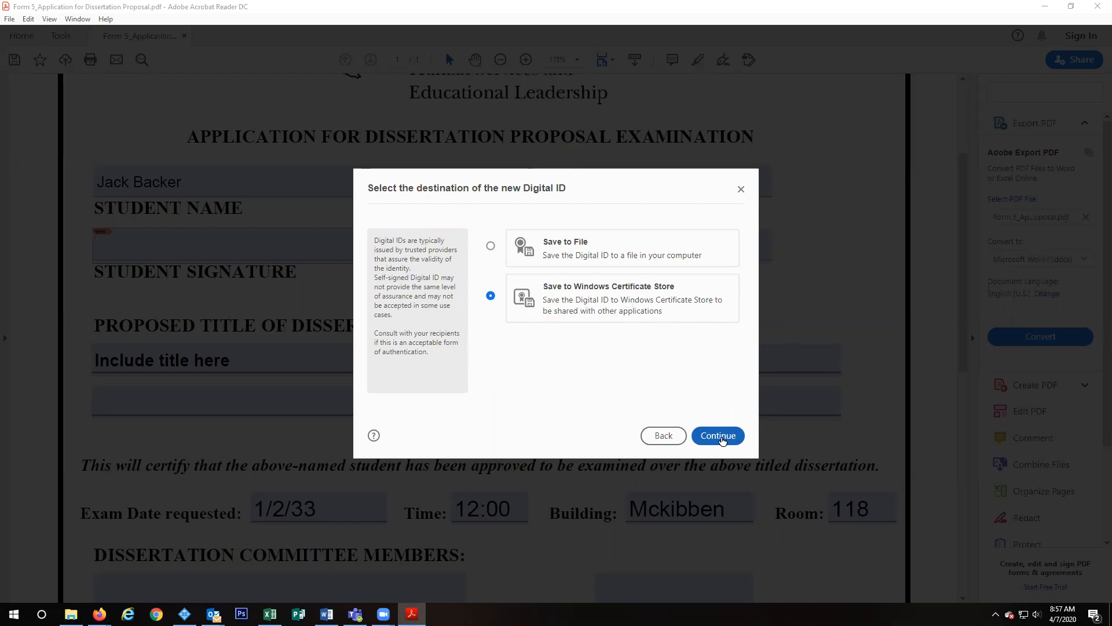
left_click(722, 441)
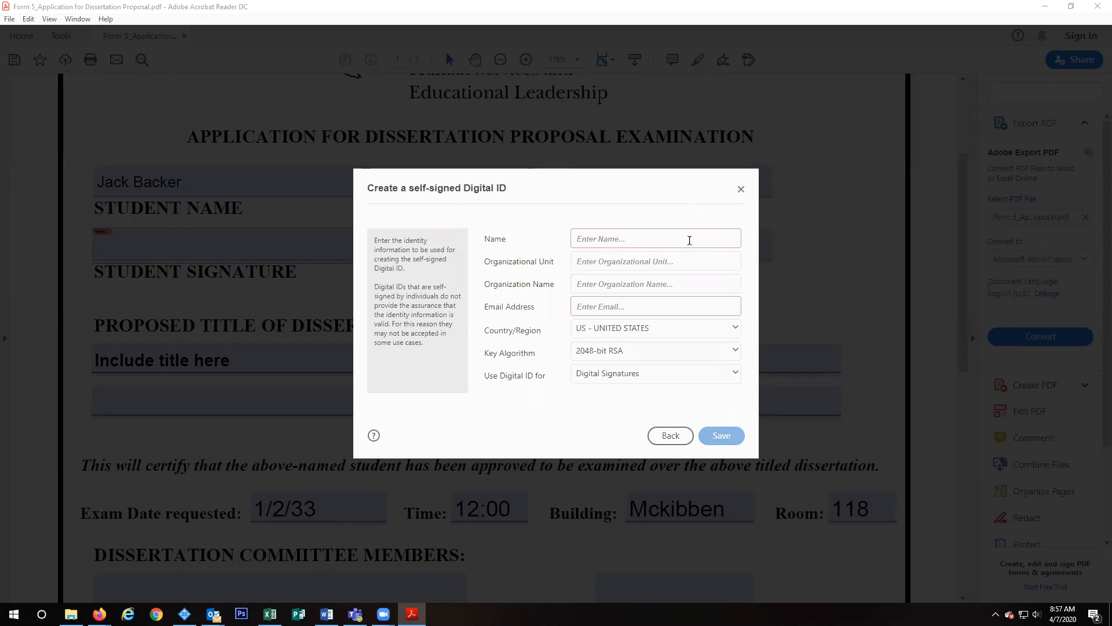
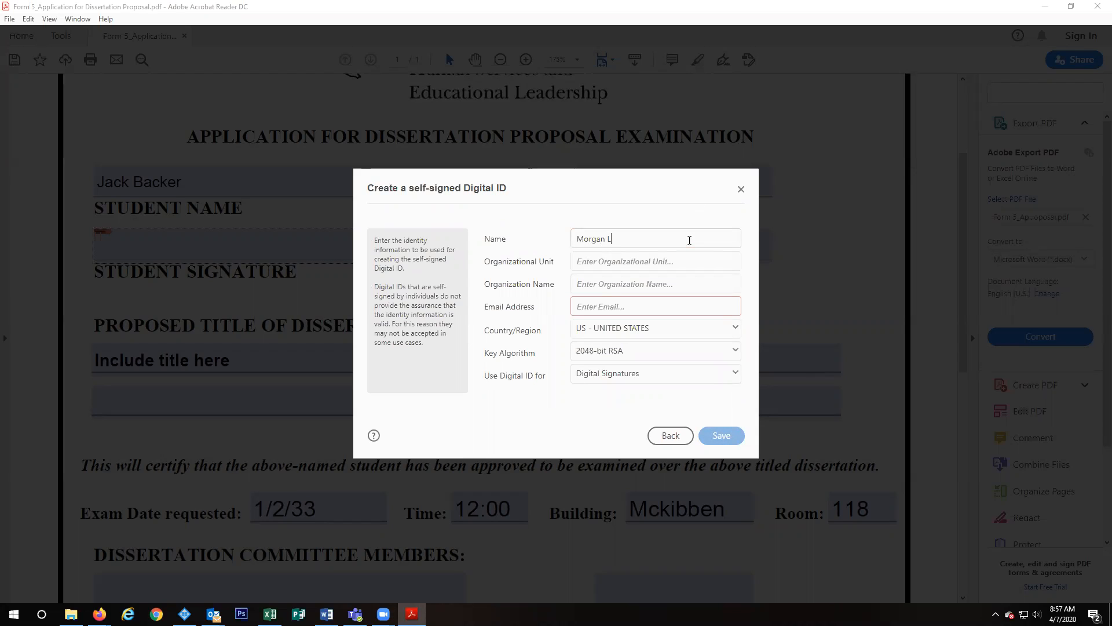
Step: Enter the signer's name, unit PCOE Academic Services, organization SFASU and the signer's e-mail address
key("Tab")
type("PCOE")
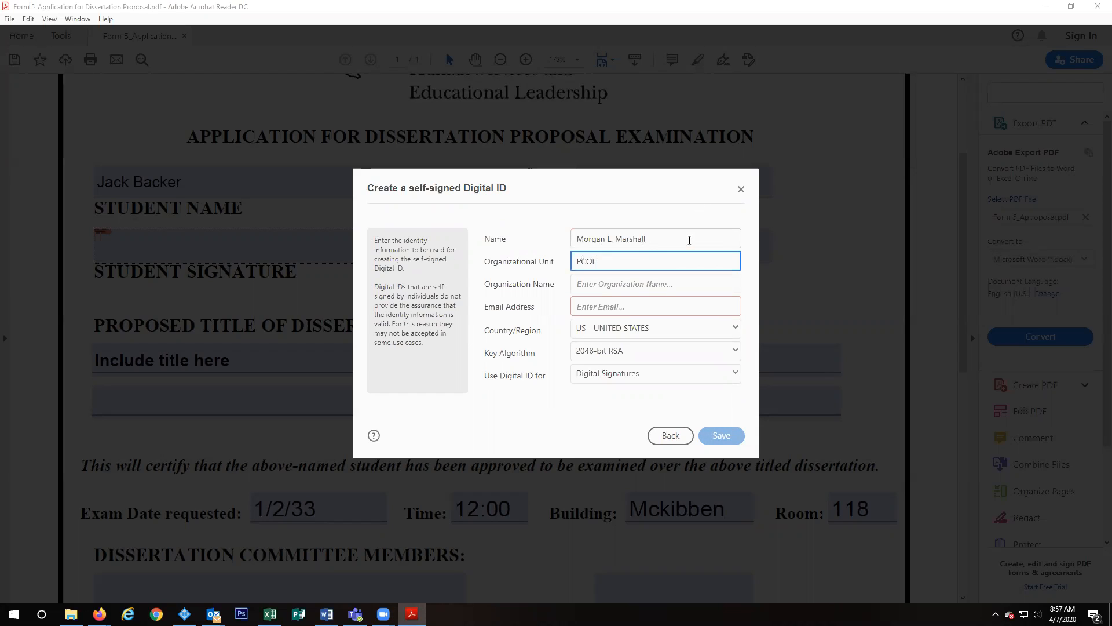
type(" Academic Services")
key("Tab")
type("SFASU")
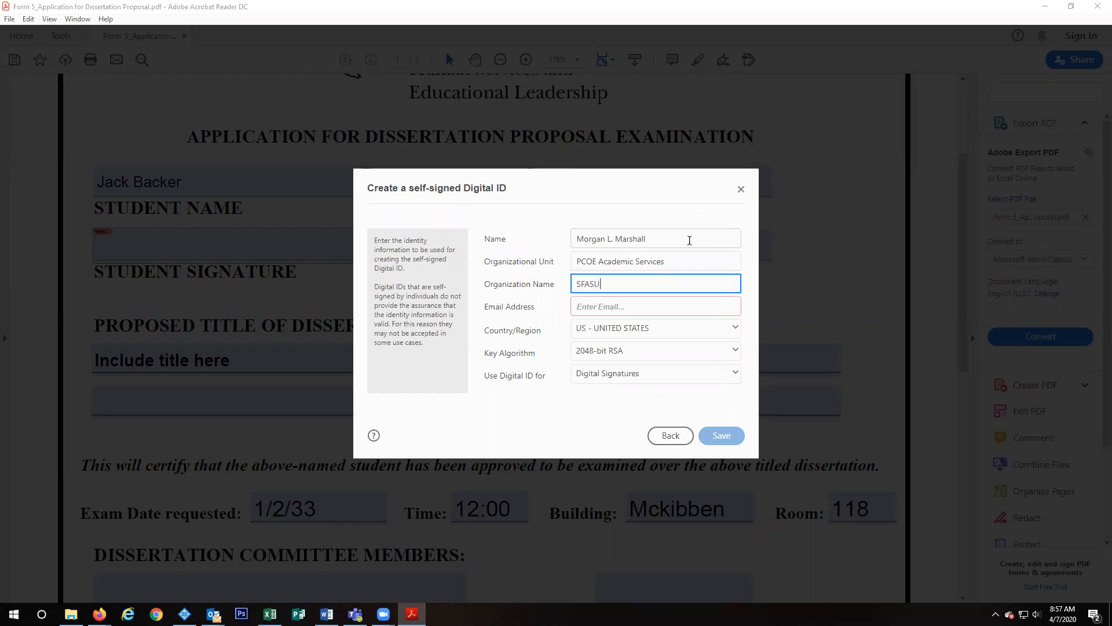
key("Tab")
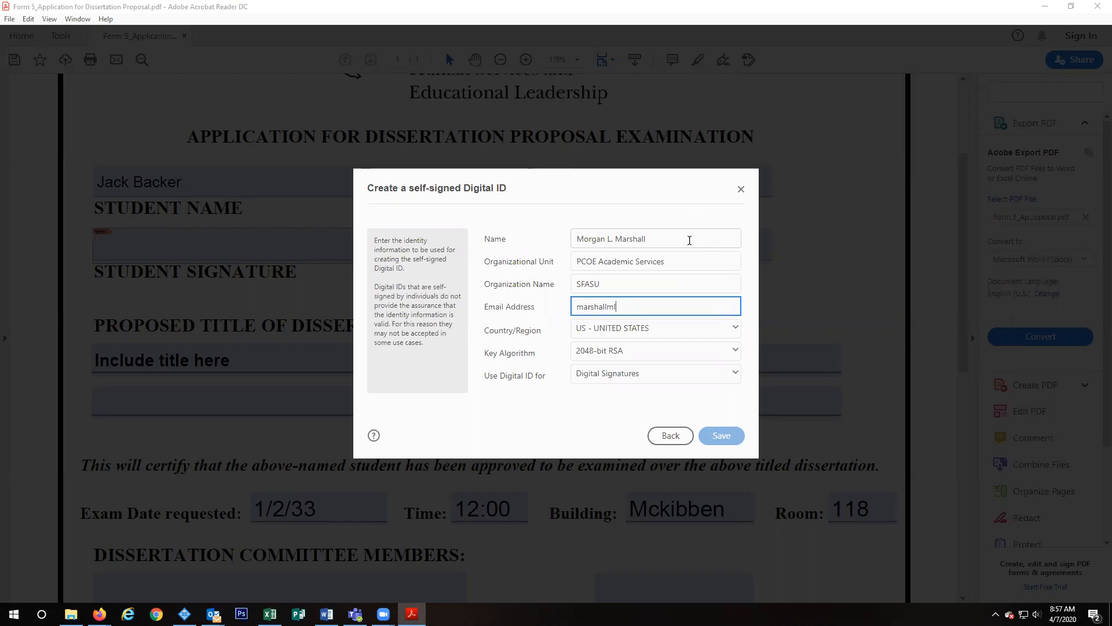
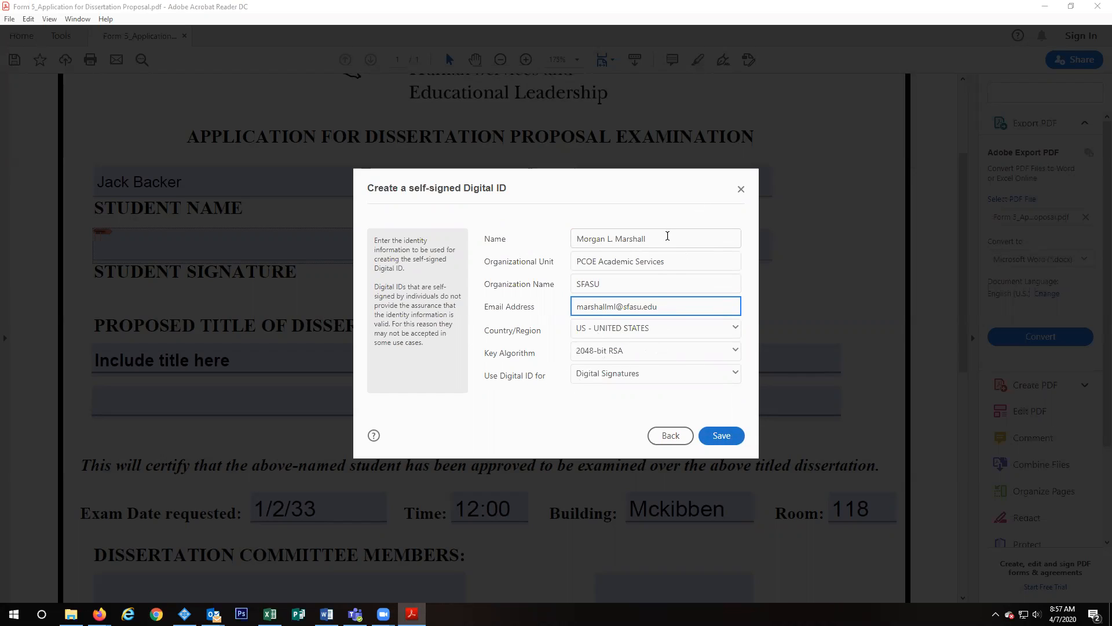
left_click(629, 281)
left_click(682, 303)
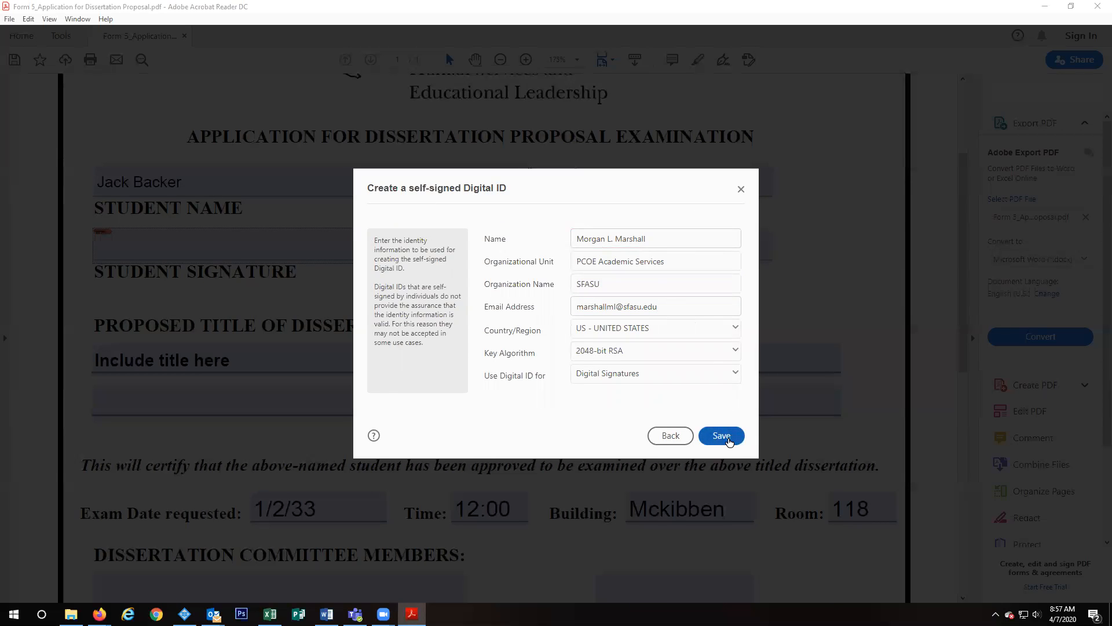
Step: Save the new digital ID, select it, and sign the Student Signature field
left_click(728, 439)
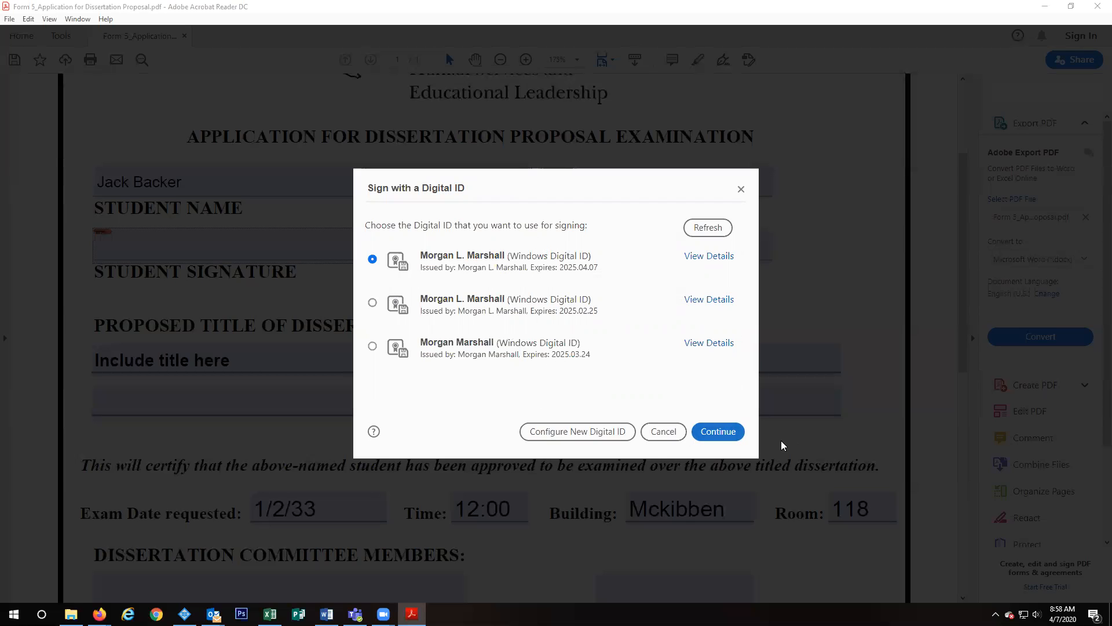
left_click(728, 429)
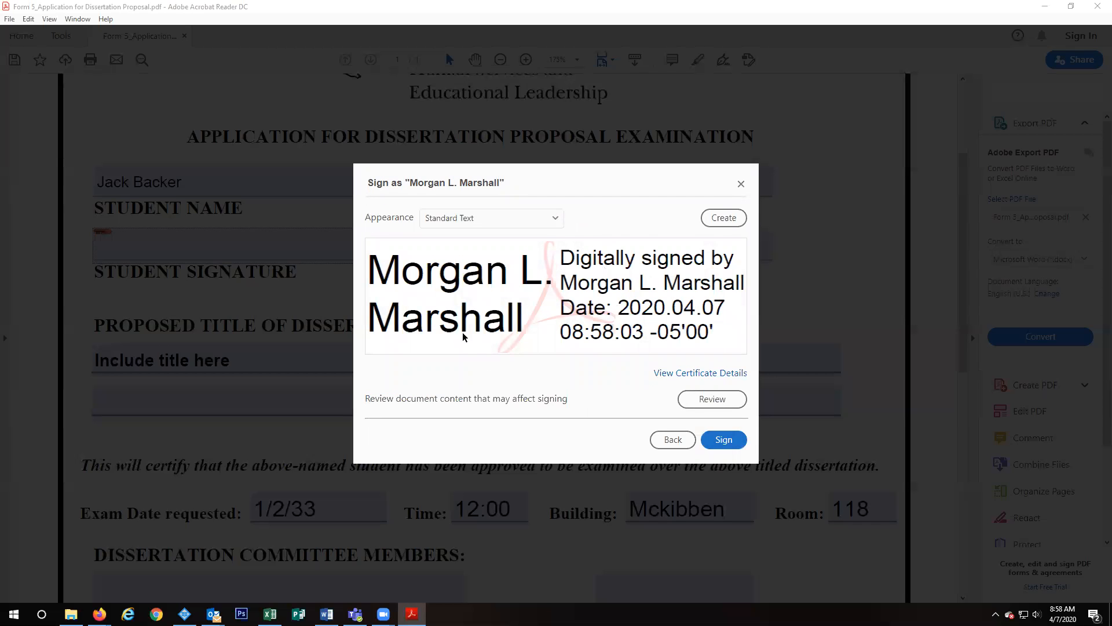
left_click(725, 441)
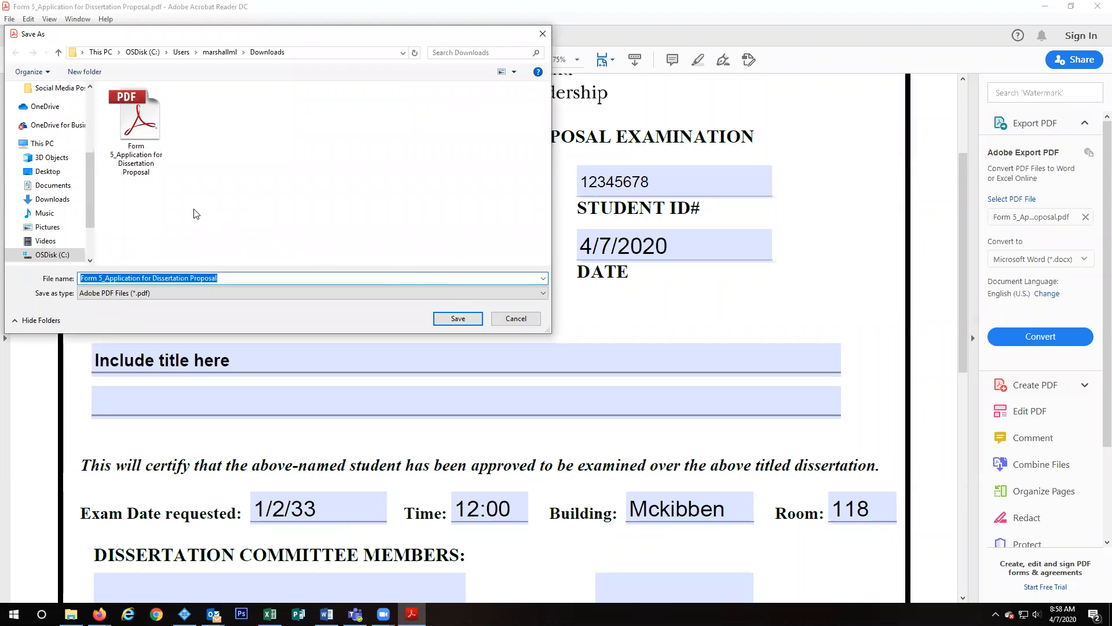
Step: Save the signed form to the Desktop as 'Form 5_Application for Dissertation Proposal TEST'
key("End")
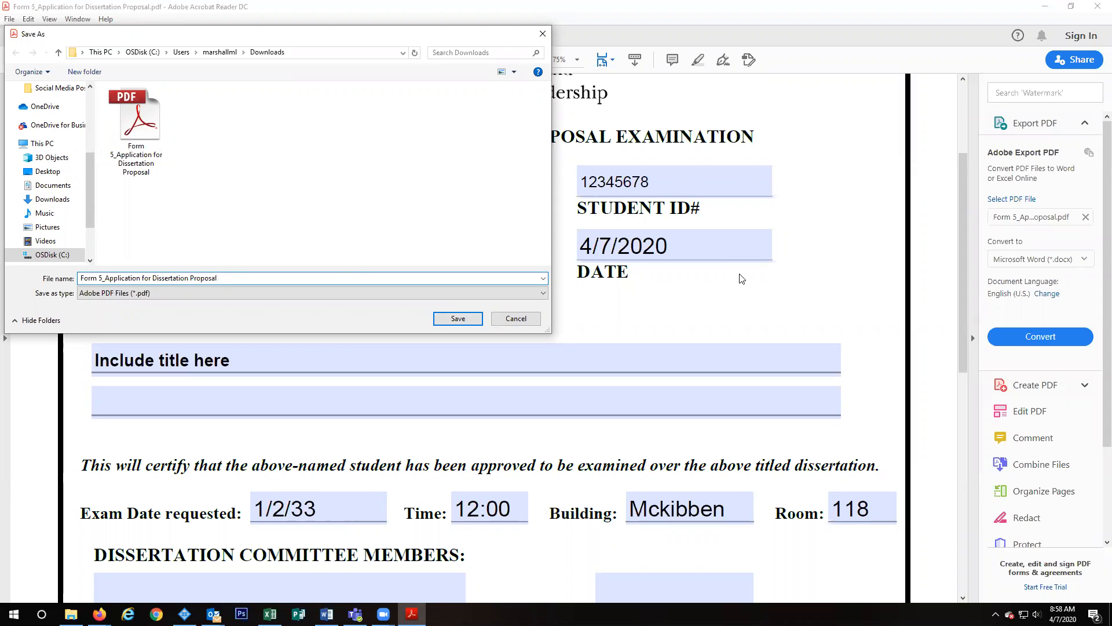
type("TEST")
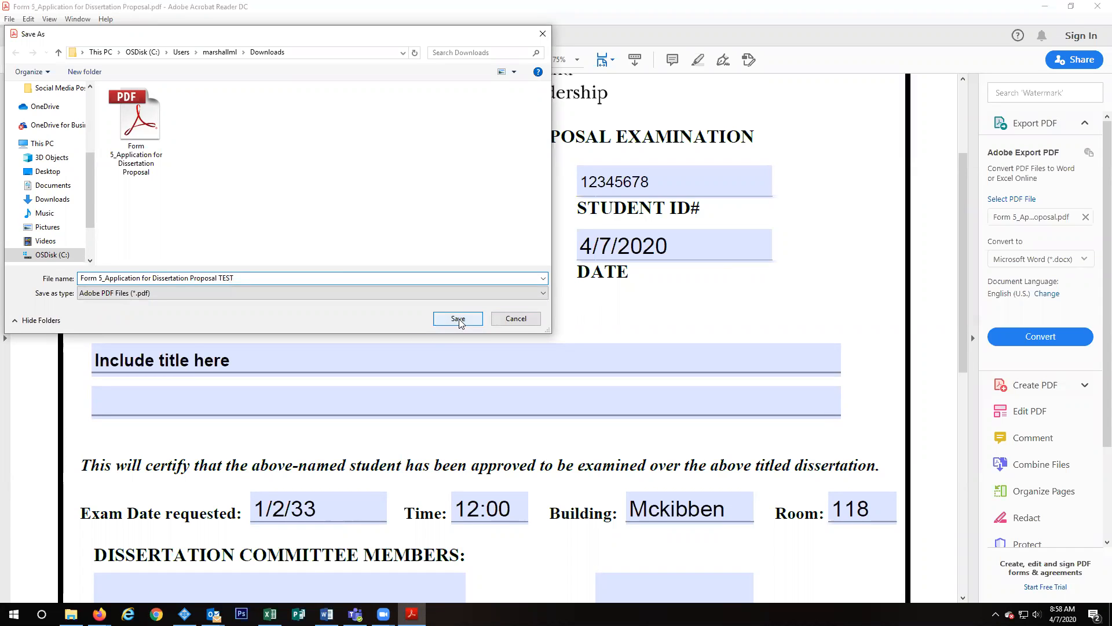
left_click(46, 171)
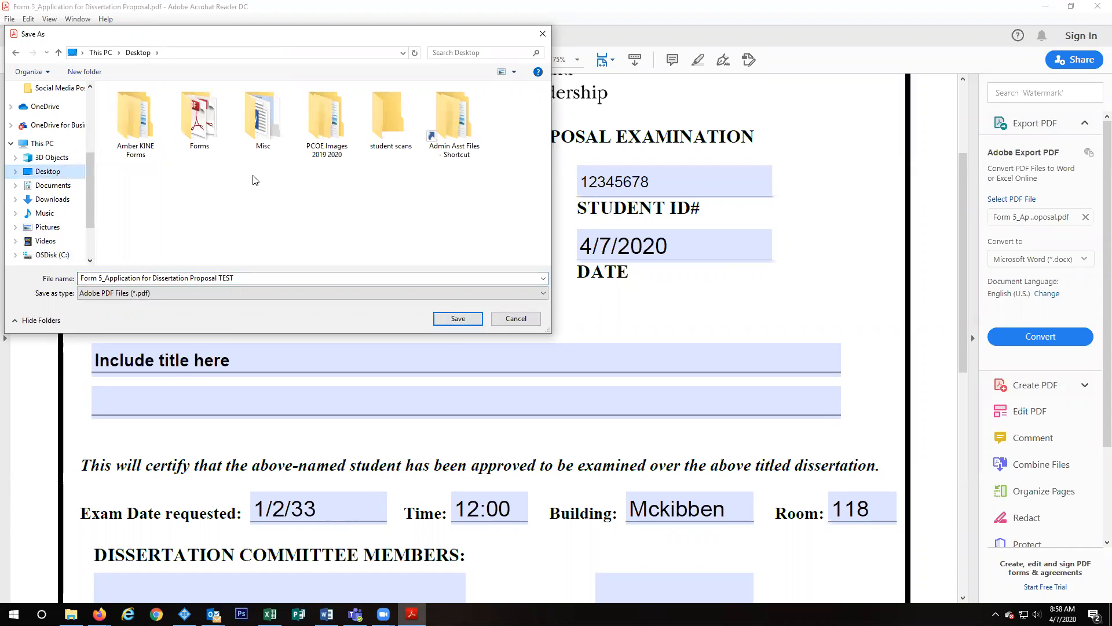
left_click(441, 318)
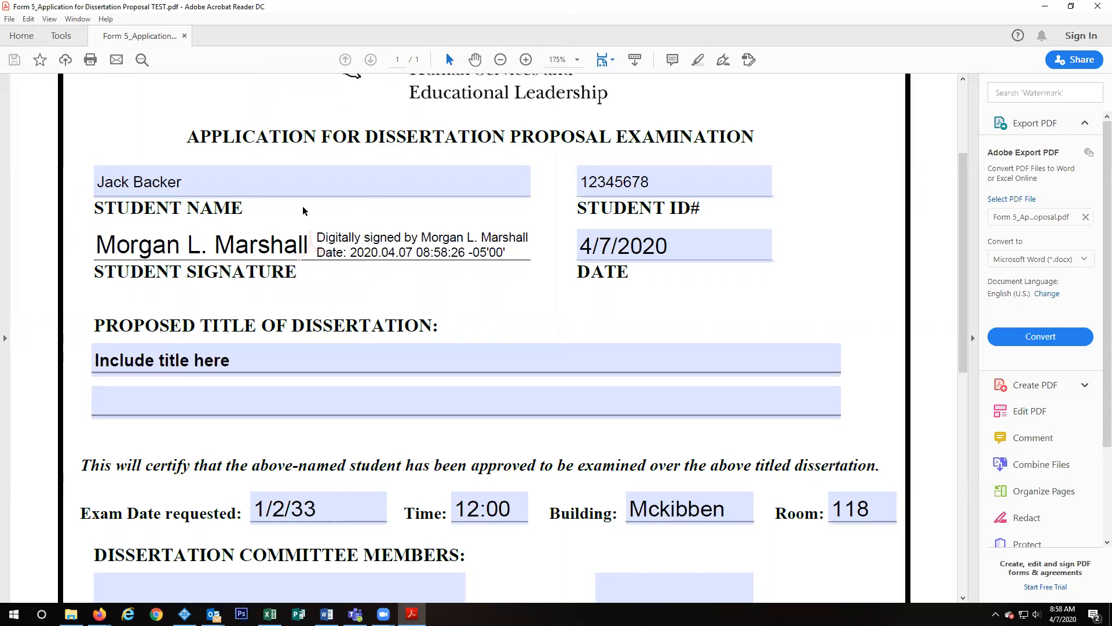
Step: Close Acrobat Reader, the Downloads window and Firefox's blank Form 5 tab, then select the Desktop TEST form
left_click(1096, 8)
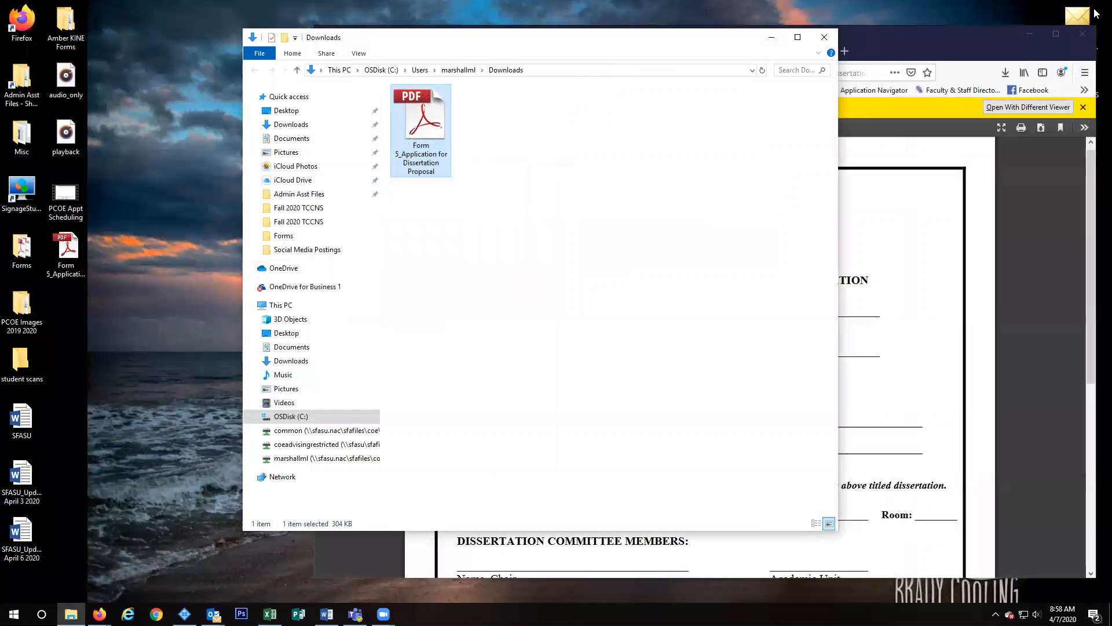
left_click(821, 39)
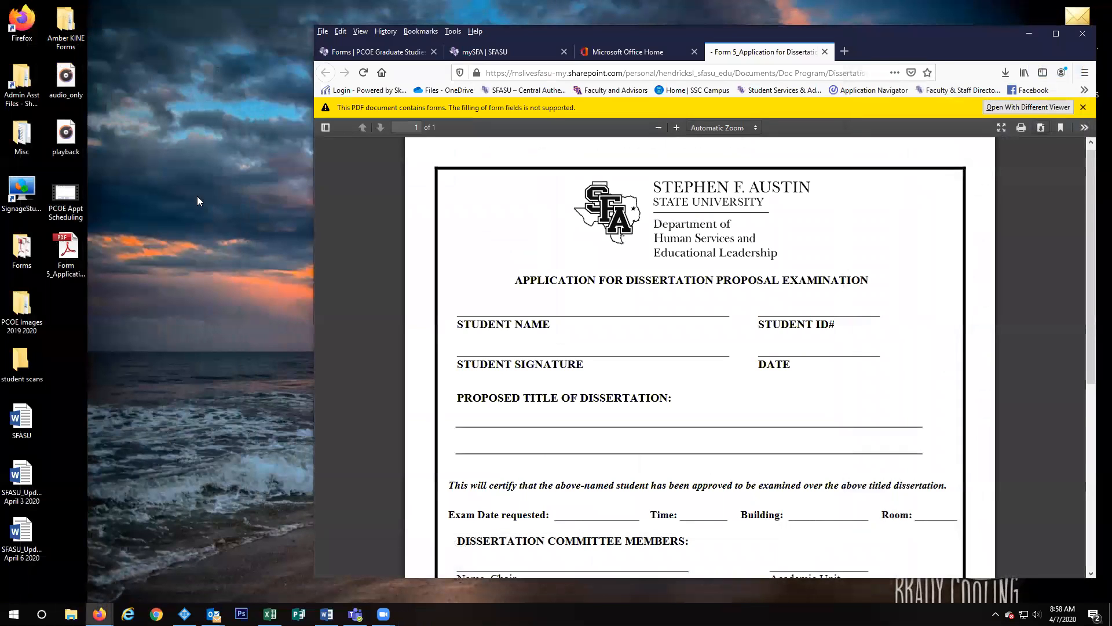
left_click(68, 258)
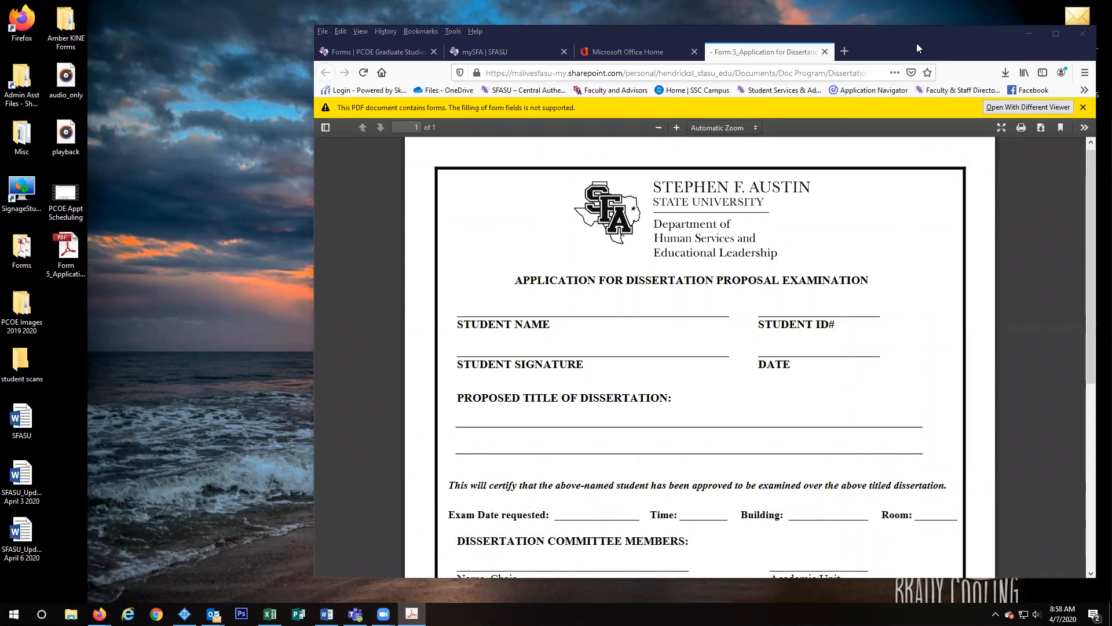
left_click(827, 51)
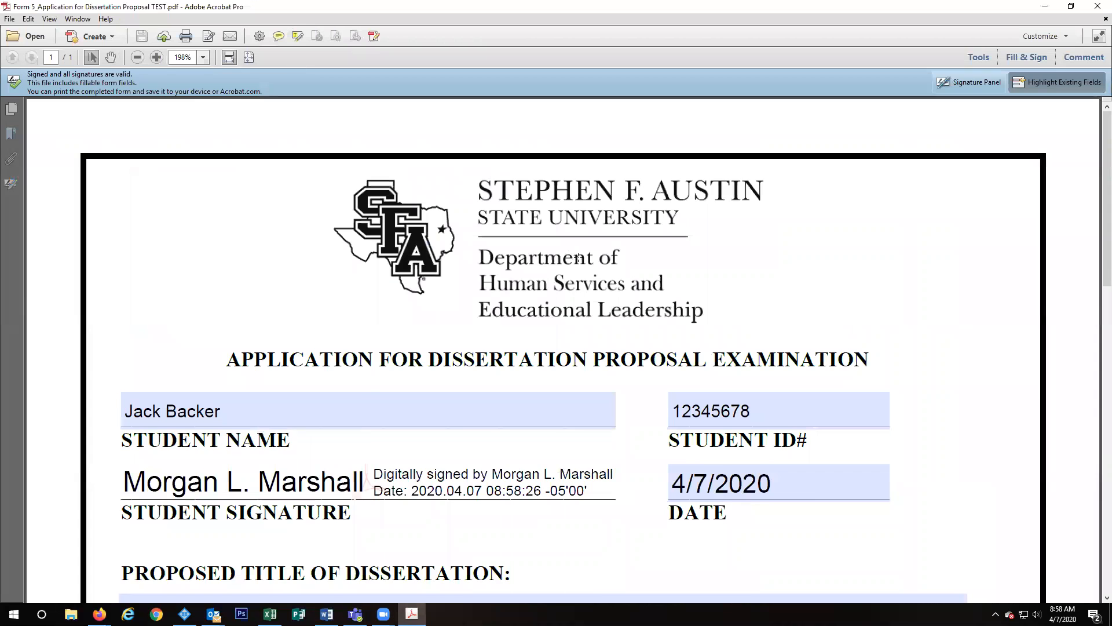
scroll(567, 358, "down", 1)
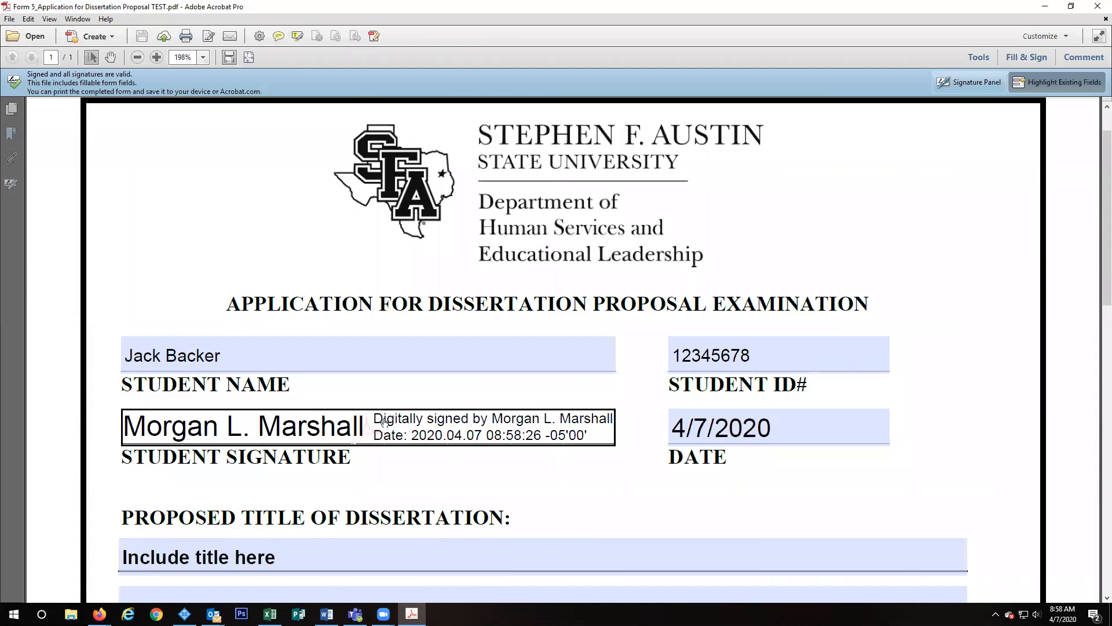
scroll(384, 418, "down", 6)
scroll(384, 418, "down", 10)
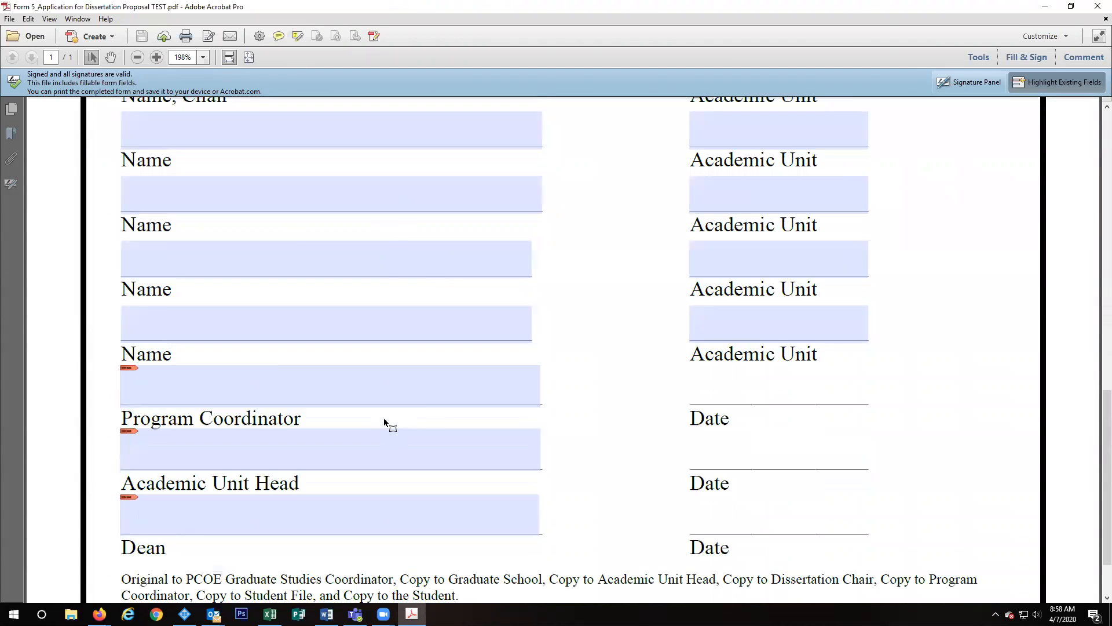